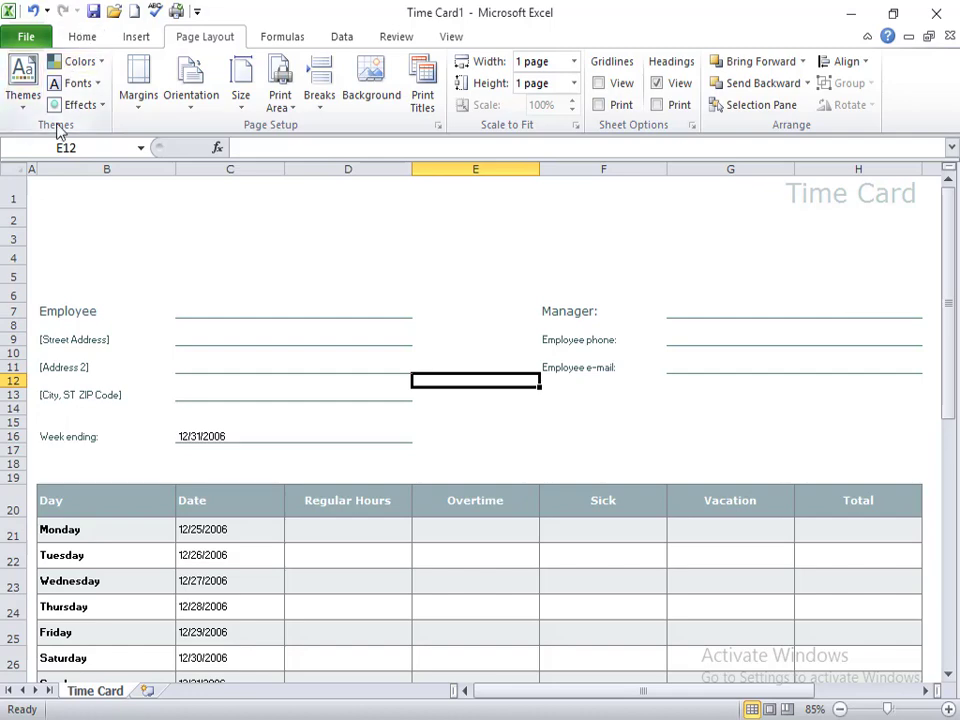
- Look over the Time Card template, examining the employee and manager fields, the weekly hours table and the total rows
{"action": "left_click", "coordinate": [385, 267]}
{"action": "scroll", "coordinate": [441, 310], "scroll_direction": "down", "scroll_amount": 5}
{"action": "scroll", "coordinate": [441, 310], "scroll_direction": "up", "scroll_amount": 5}
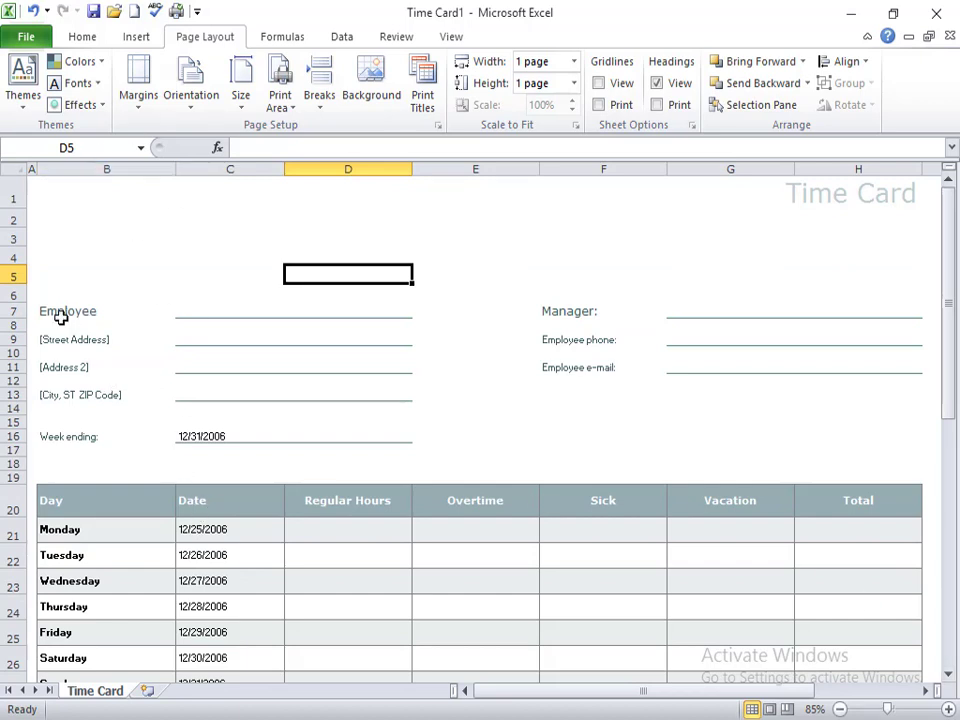
{"action": "scroll", "coordinate": [694, 439], "scroll_direction": "down", "scroll_amount": 3}
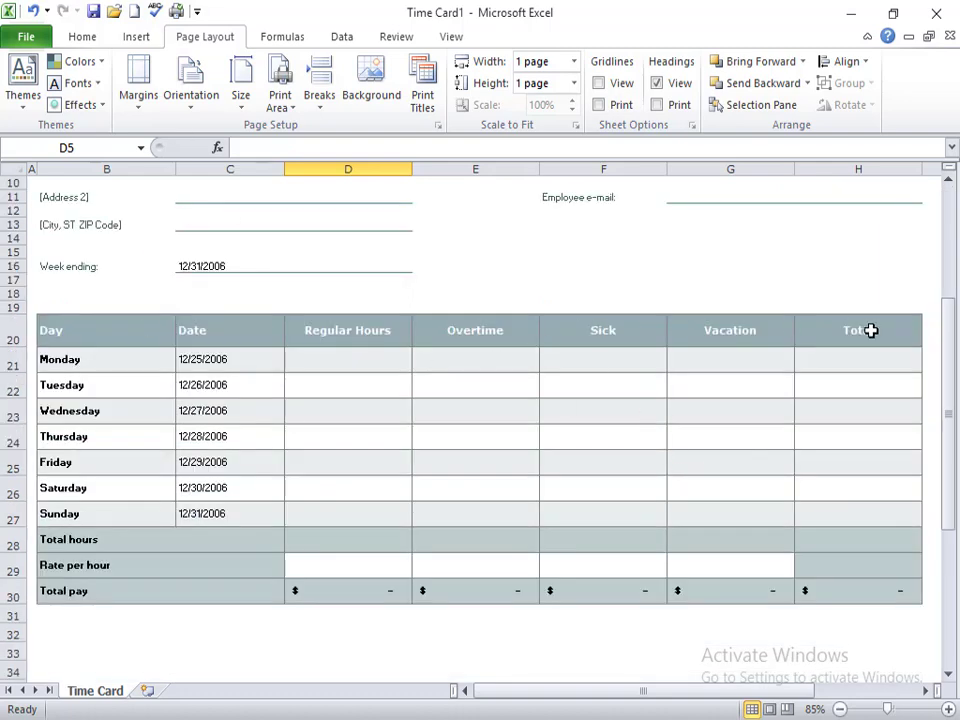
{"action": "scroll", "coordinate": [488, 467], "scroll_direction": "up", "scroll_amount": 3}
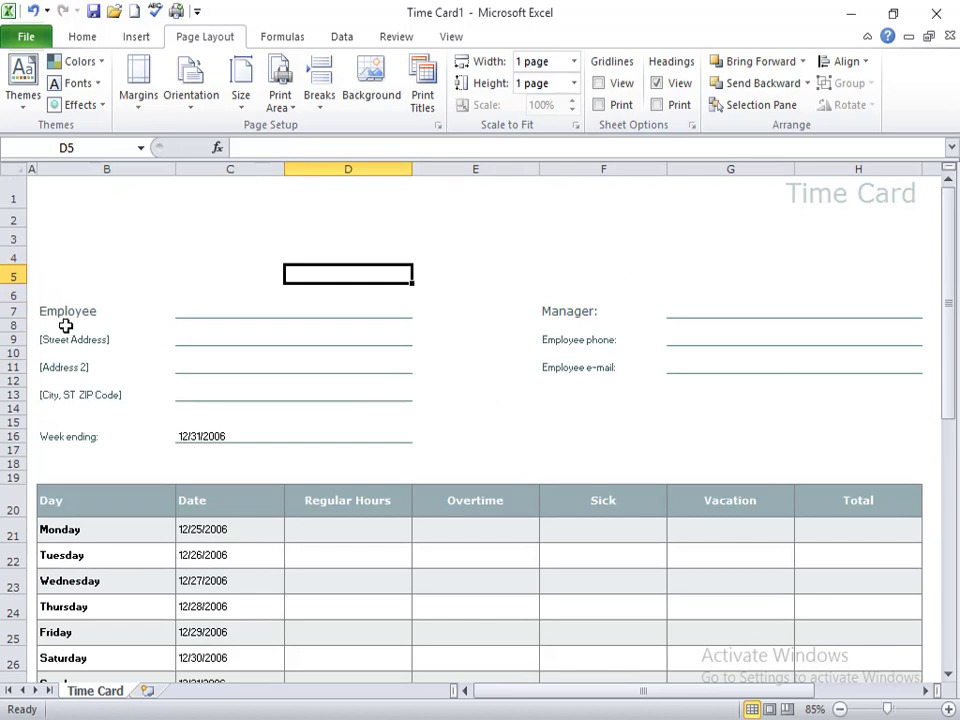
{"action": "left_click", "coordinate": [534, 366]}
{"action": "left_click", "coordinate": [568, 313]}
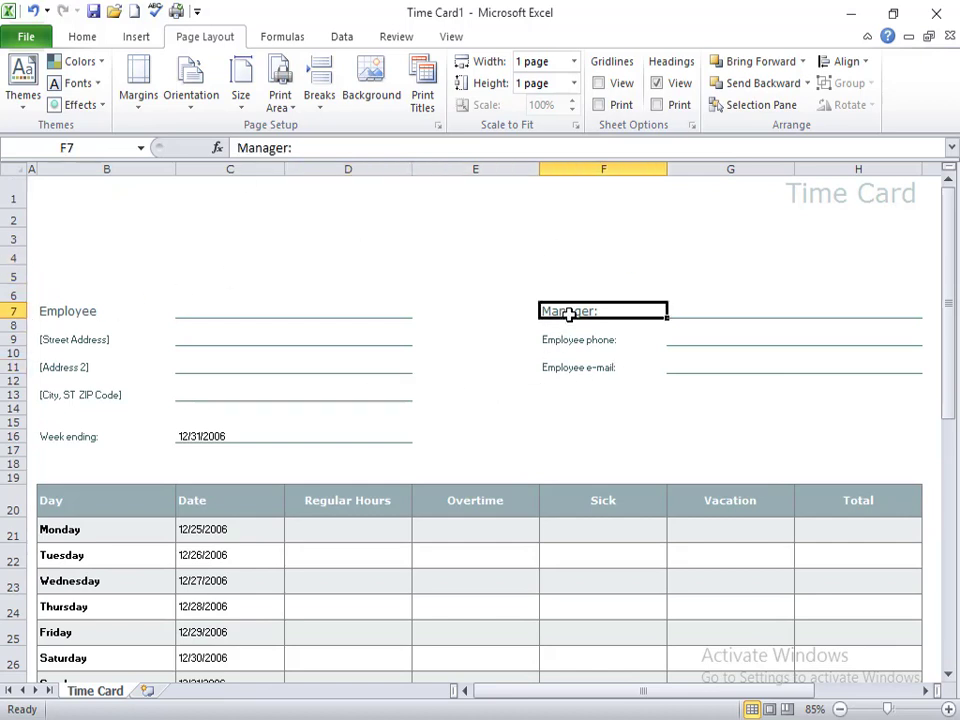
{"action": "double_click", "coordinate": [585, 309]}
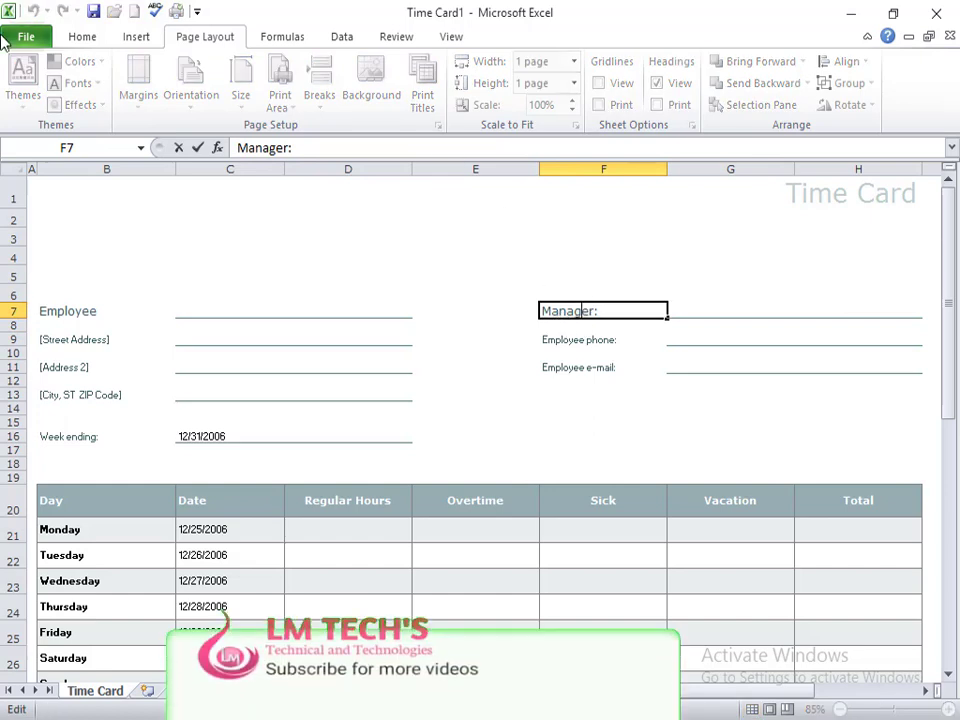
{"action": "left_click", "coordinate": [320, 253]}
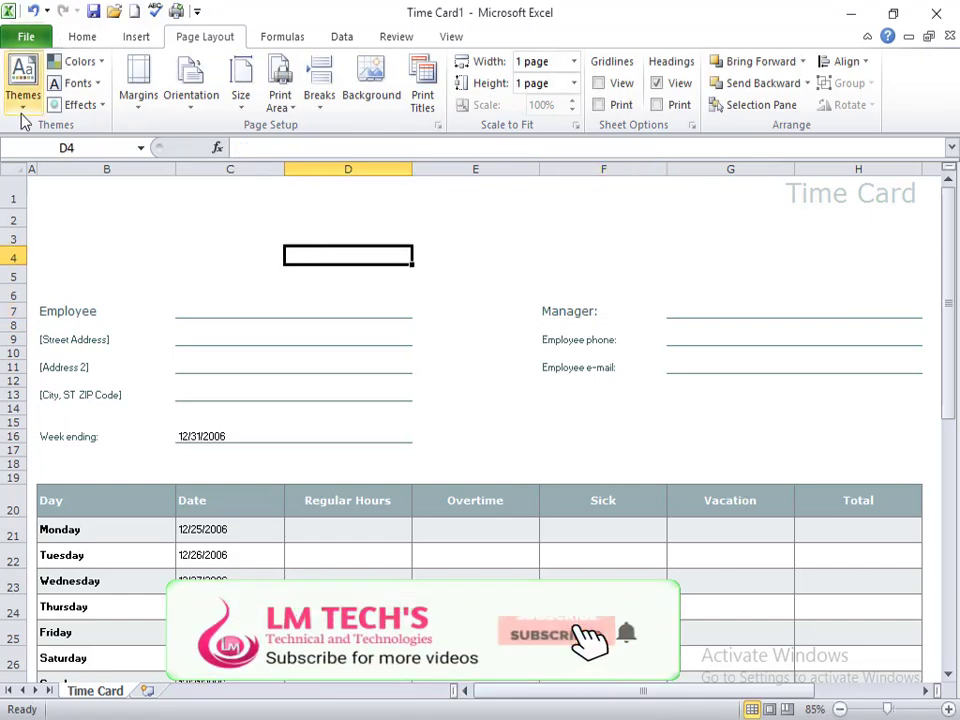
- Save the workbook's current theme as Theme1 in the Document Themes folder
{"action": "left_click", "coordinate": [22, 85]}
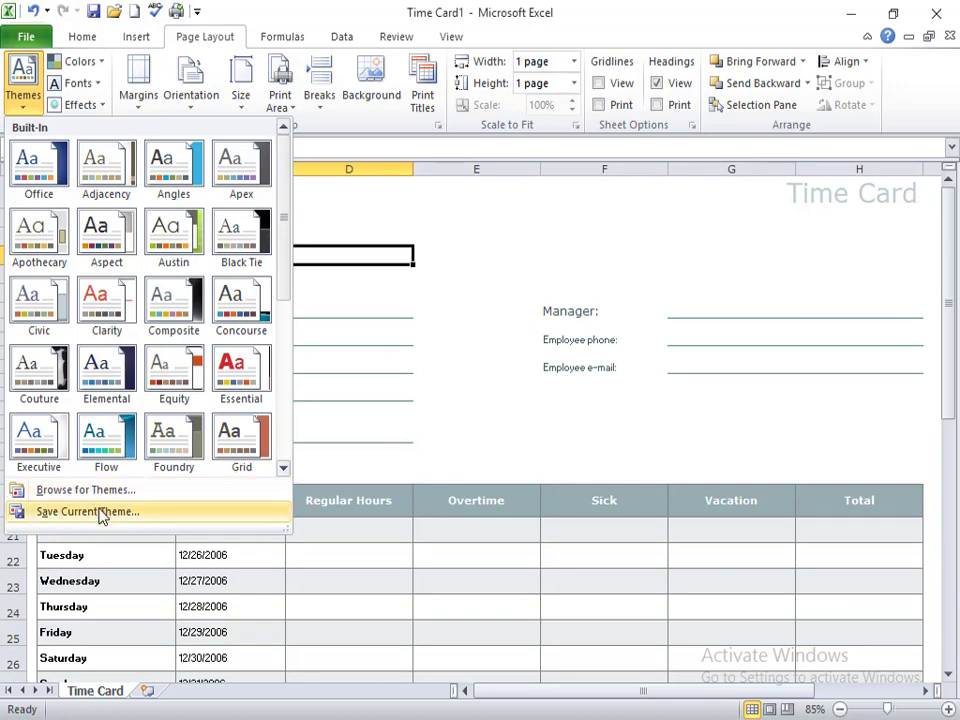
{"action": "left_click", "coordinate": [100, 512]}
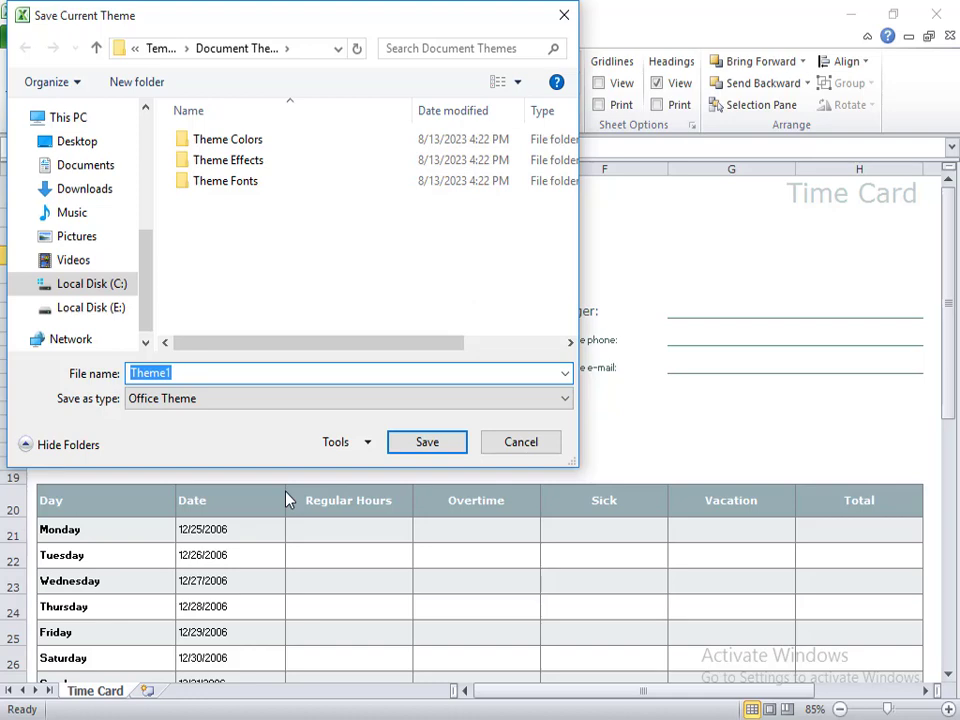
{"action": "left_click", "coordinate": [396, 442]}
- Apply the built-in Austin theme to the time card
{"action": "left_click", "coordinate": [23, 80]}
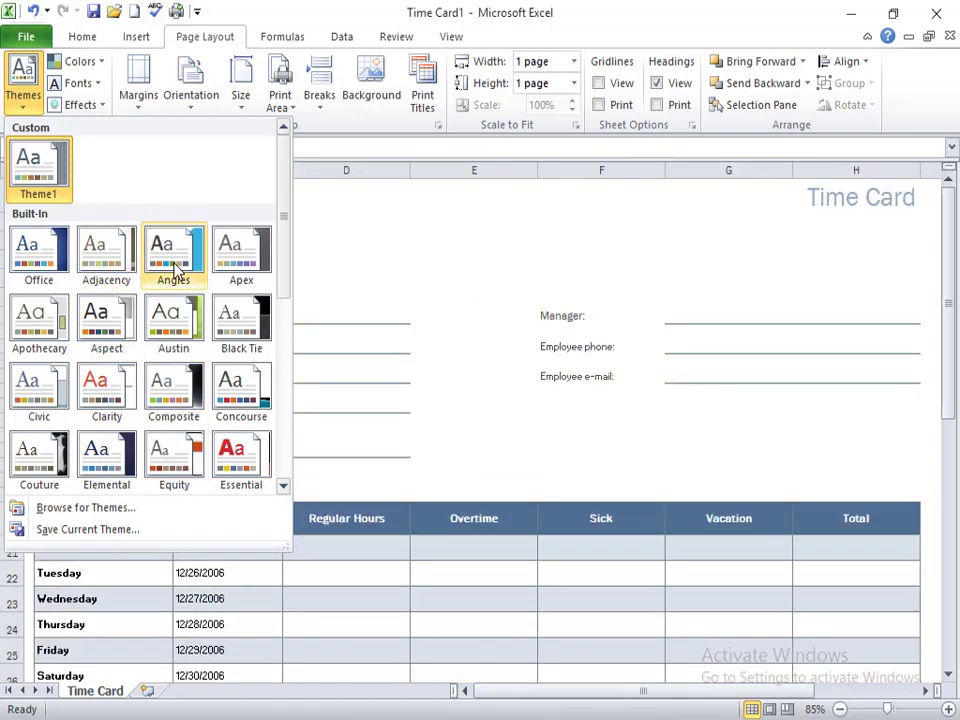
{"action": "left_click", "coordinate": [185, 316]}
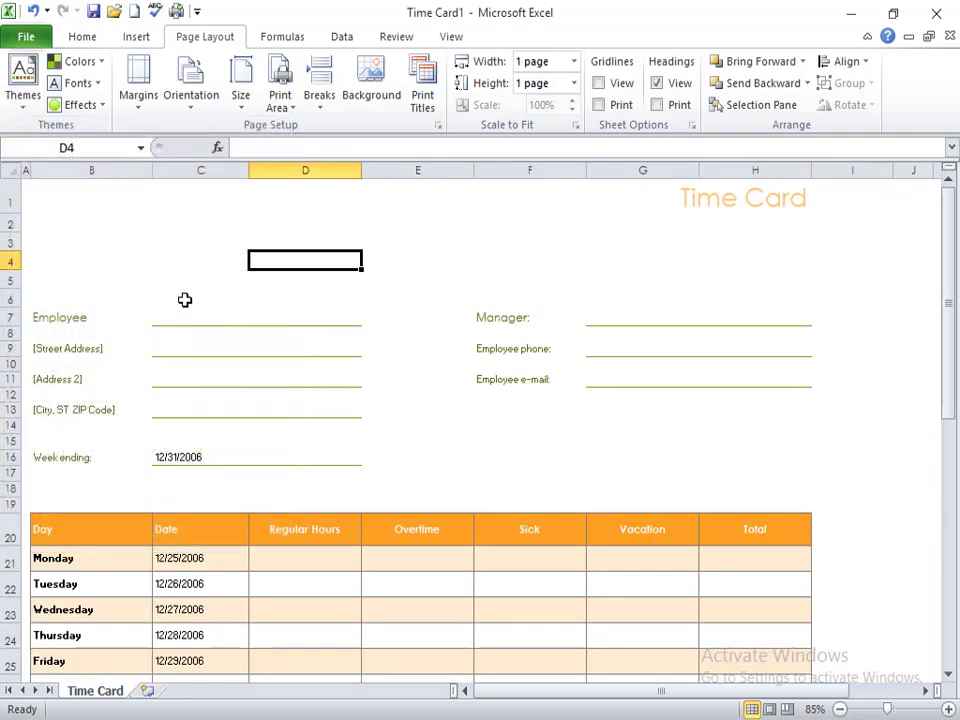
{"action": "left_click", "coordinate": [185, 299]}
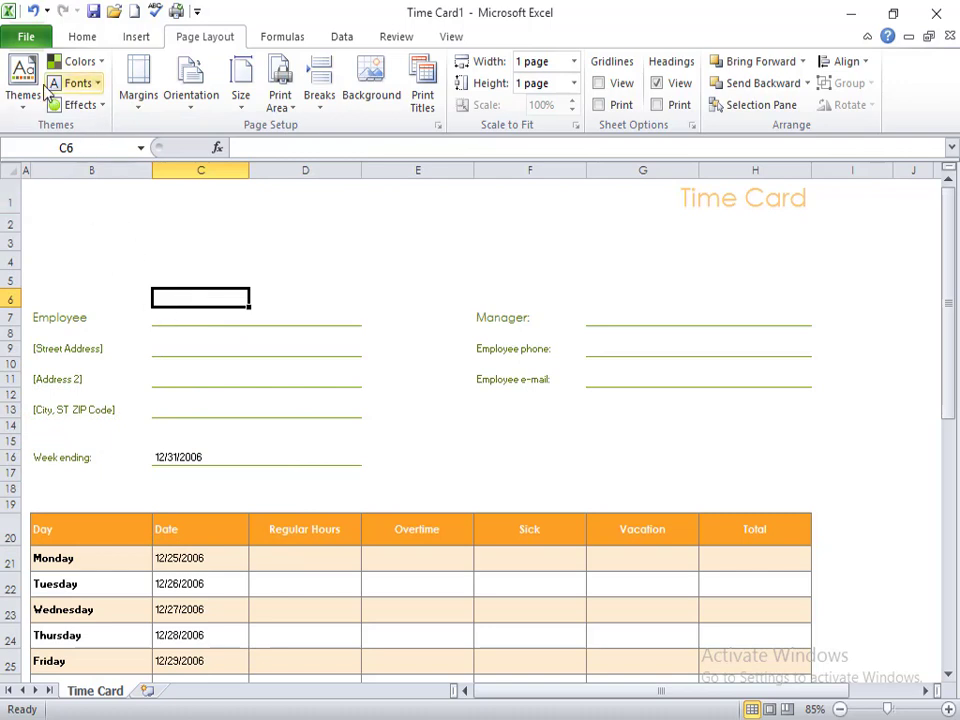
- Create a new set of theme colors and enter a person's first name as its name
{"action": "left_click", "coordinate": [96, 66]}
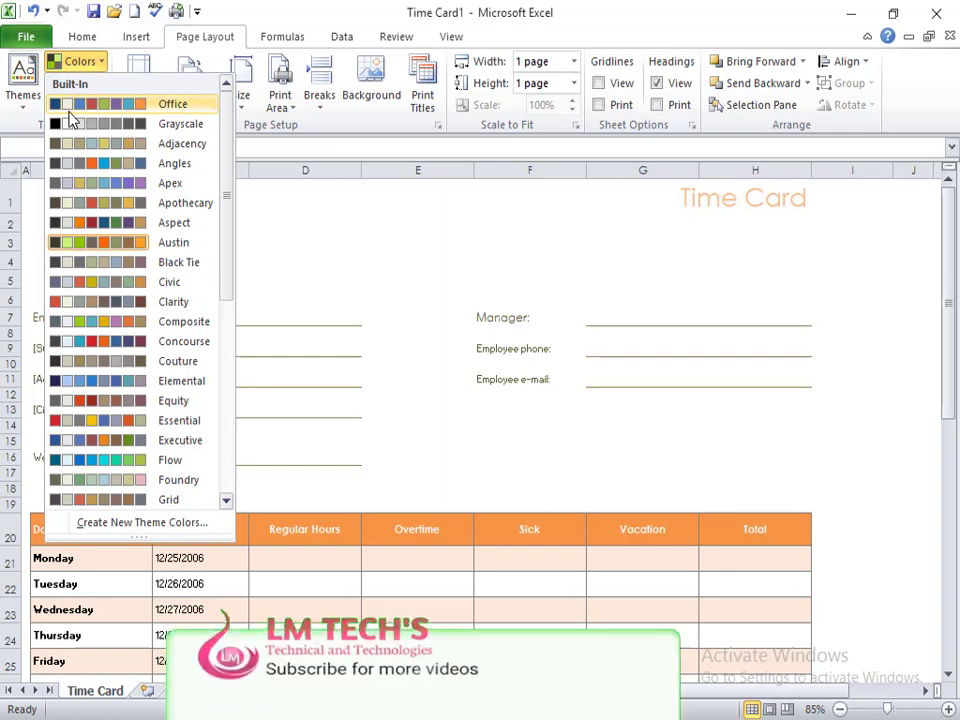
{"action": "left_click", "coordinate": [85, 524]}
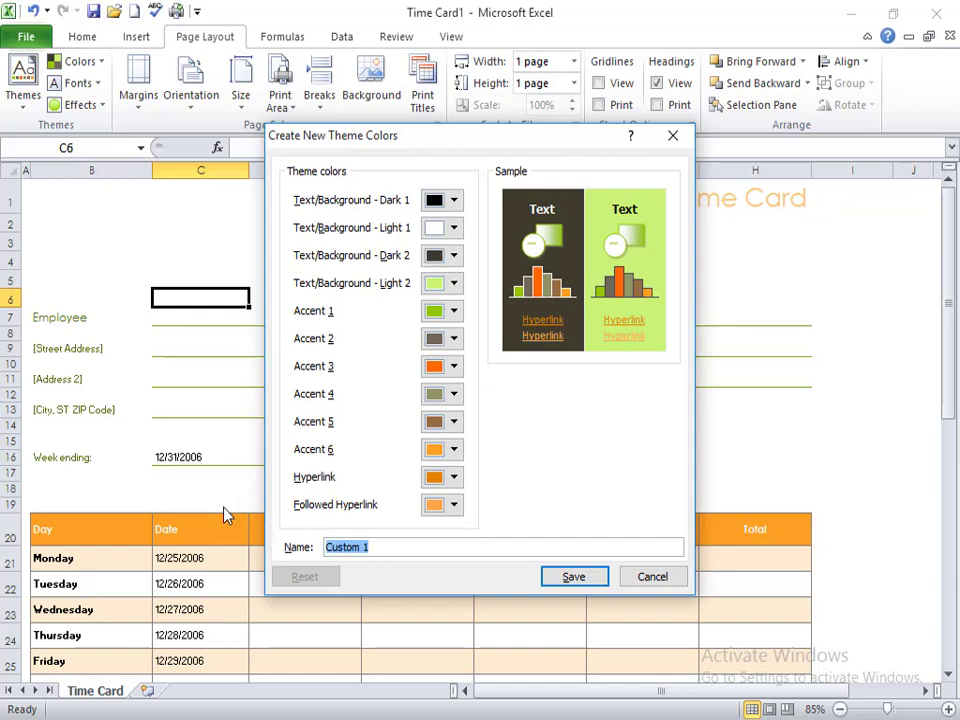
{"action": "type", "text": "latha"}
- Set the text/background colors to yellow for Dark 1, near-black for Light 1, dark blue for Dark 2 and purple for Light 2
{"action": "left_click", "coordinate": [453, 200]}
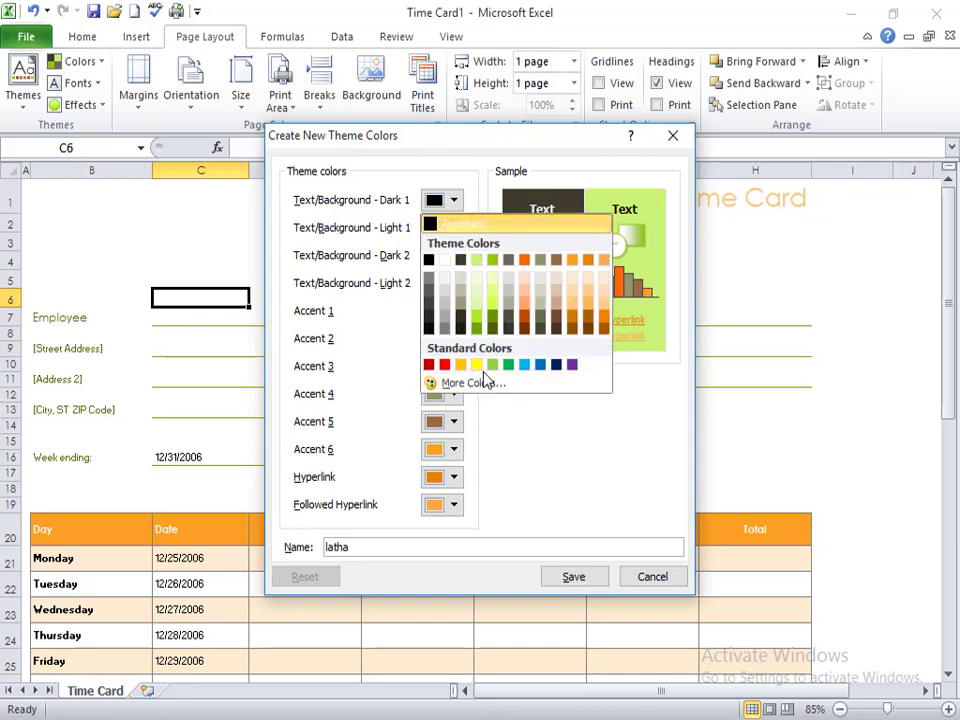
{"action": "left_click", "coordinate": [476, 364]}
{"action": "left_click", "coordinate": [453, 228]}
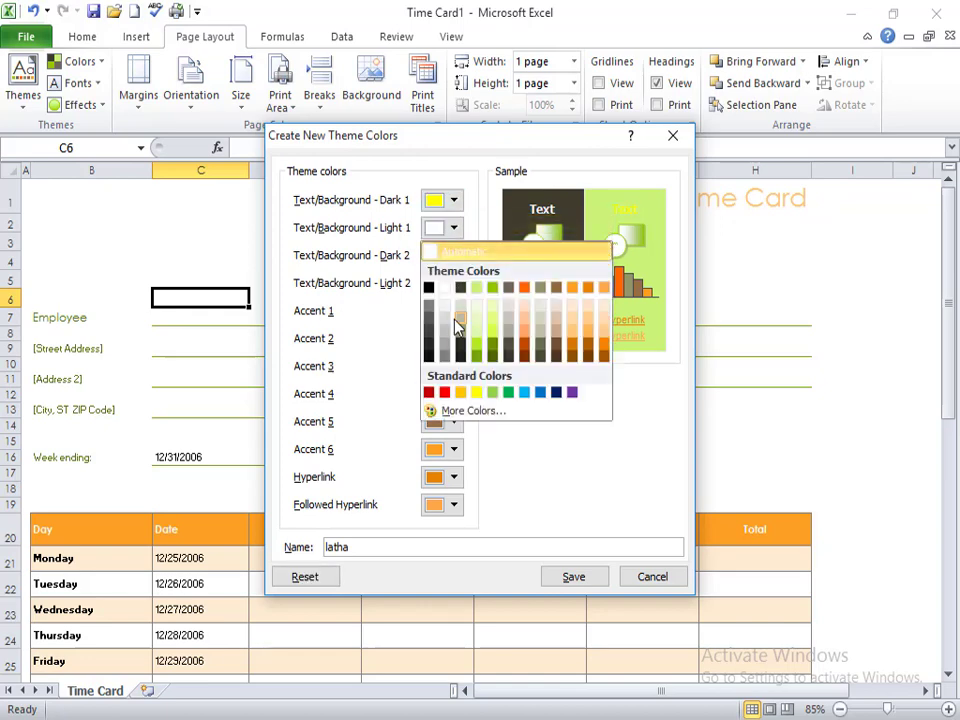
{"action": "left_click", "coordinate": [430, 346]}
{"action": "left_click", "coordinate": [453, 256]}
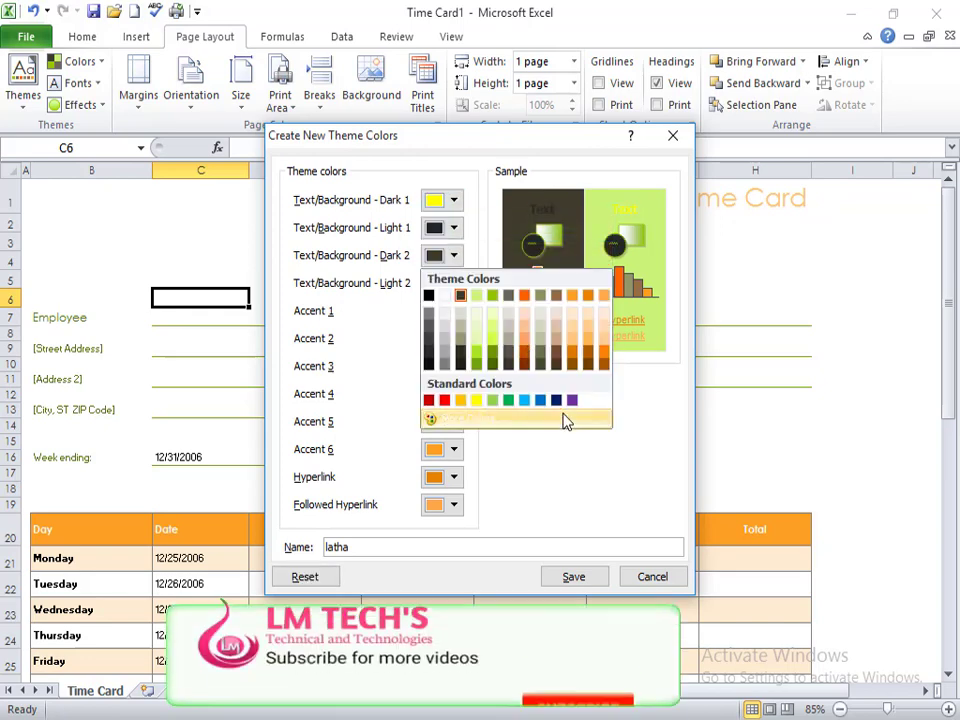
{"action": "left_click", "coordinate": [557, 400]}
{"action": "left_click", "coordinate": [453, 283]}
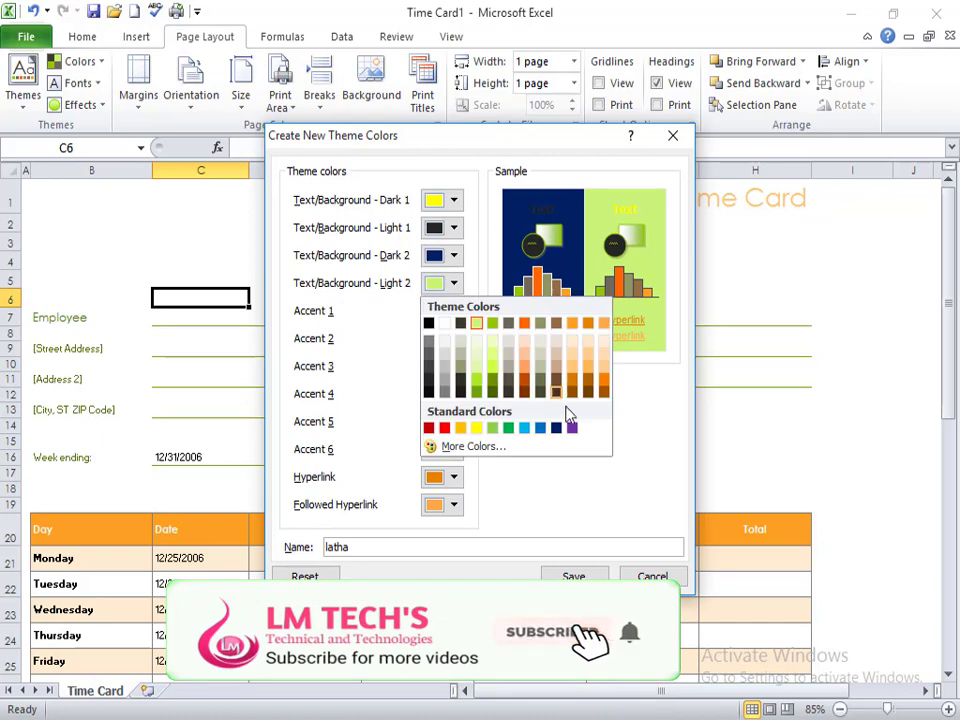
{"action": "left_click", "coordinate": [575, 430]}
- Set Accent 1 to light lime green, Accent 2 to dark orange-brown and Accent 4 to a very pale green
{"action": "left_click", "coordinate": [455, 312]}
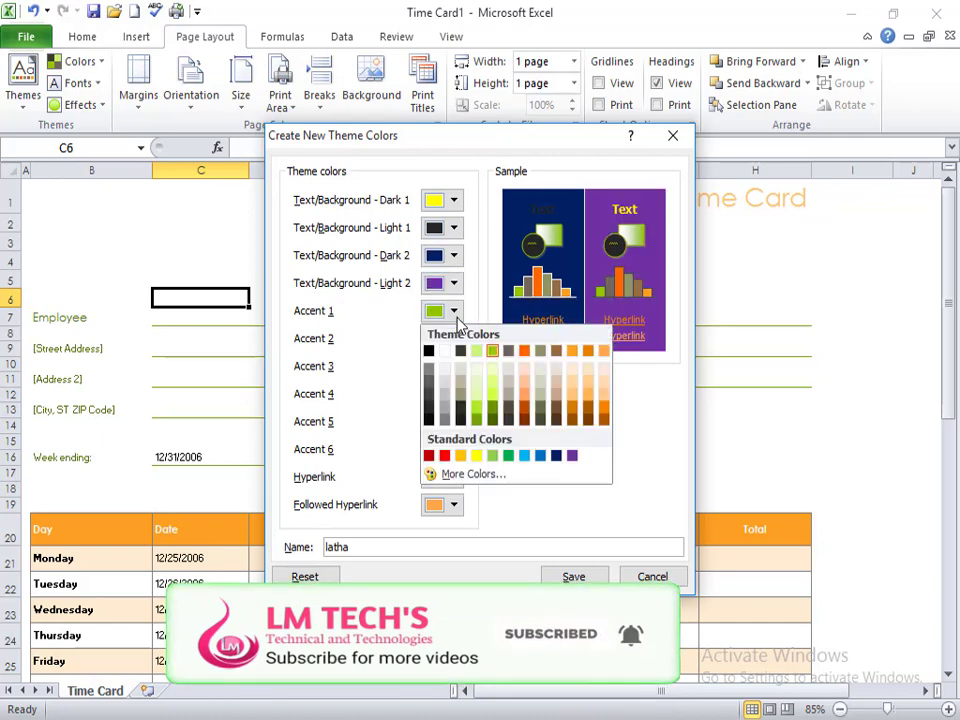
{"action": "left_click", "coordinate": [498, 389]}
{"action": "left_click", "coordinate": [453, 339]}
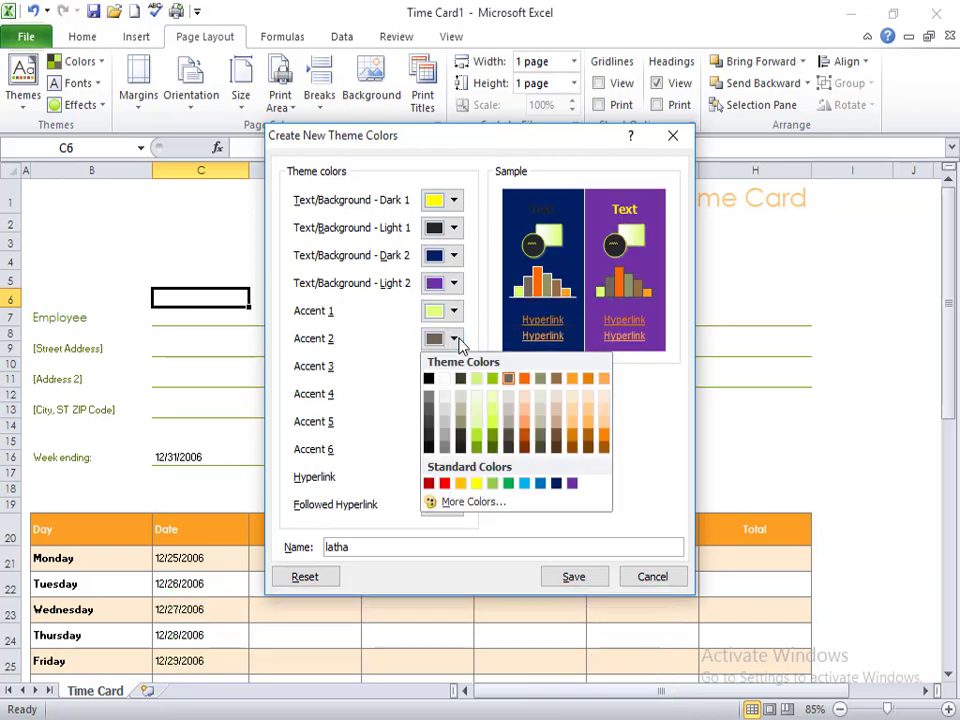
{"action": "left_click", "coordinate": [603, 451]}
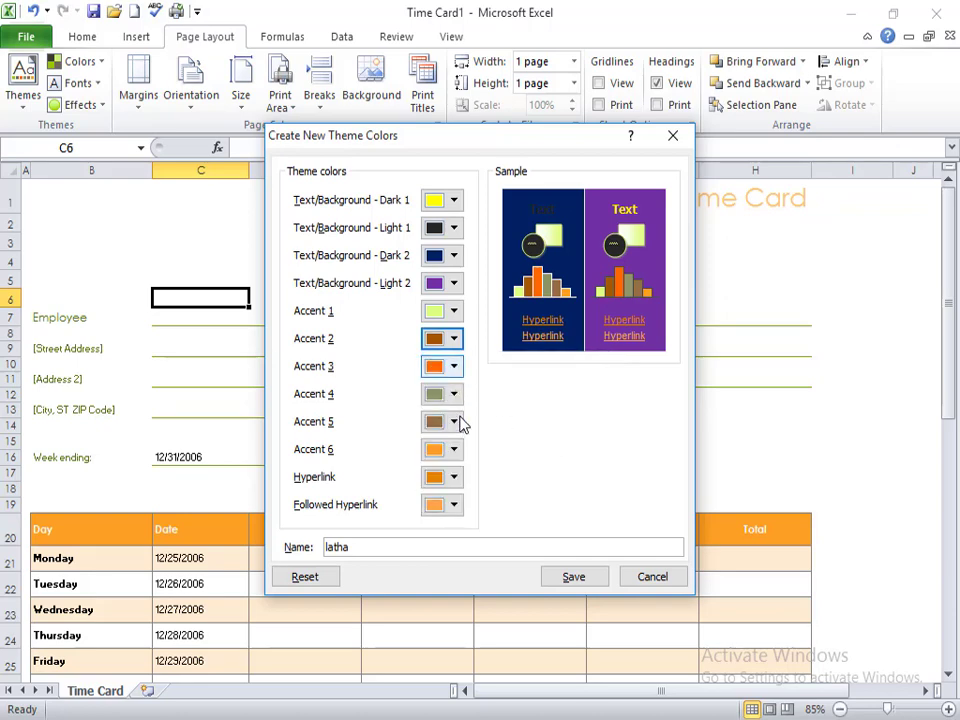
{"action": "left_click", "coordinate": [455, 394]}
{"action": "left_click", "coordinate": [479, 458]}
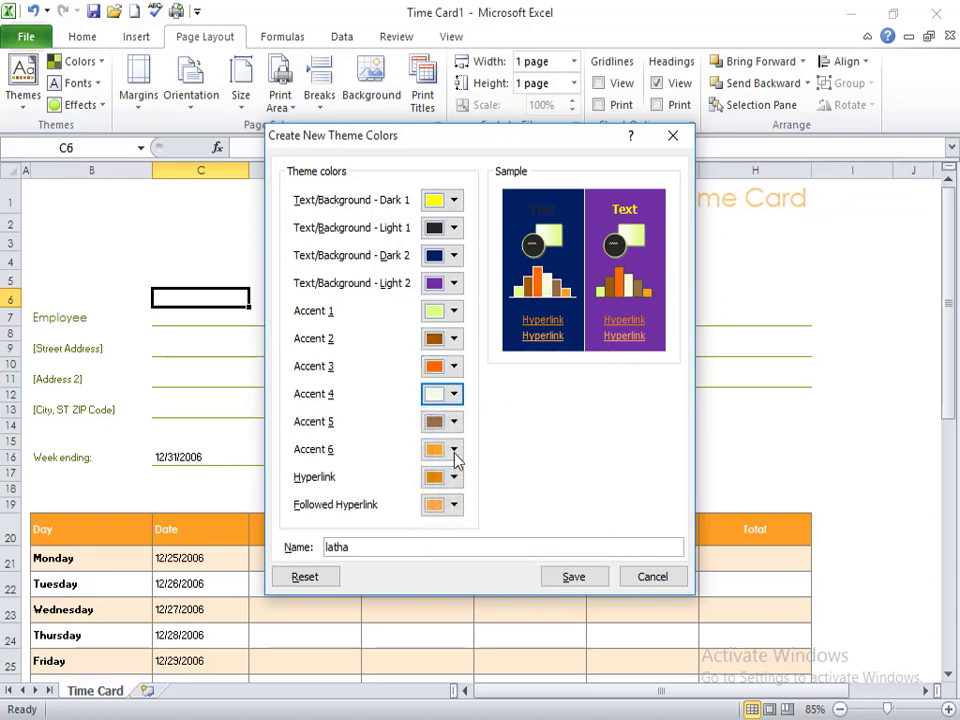
- Save the custom theme colors and check them on the time card down to the total pay row
{"action": "left_click", "coordinate": [596, 580]}
{"action": "scroll", "coordinate": [268, 504], "scroll_direction": "down", "scroll_amount": 4}
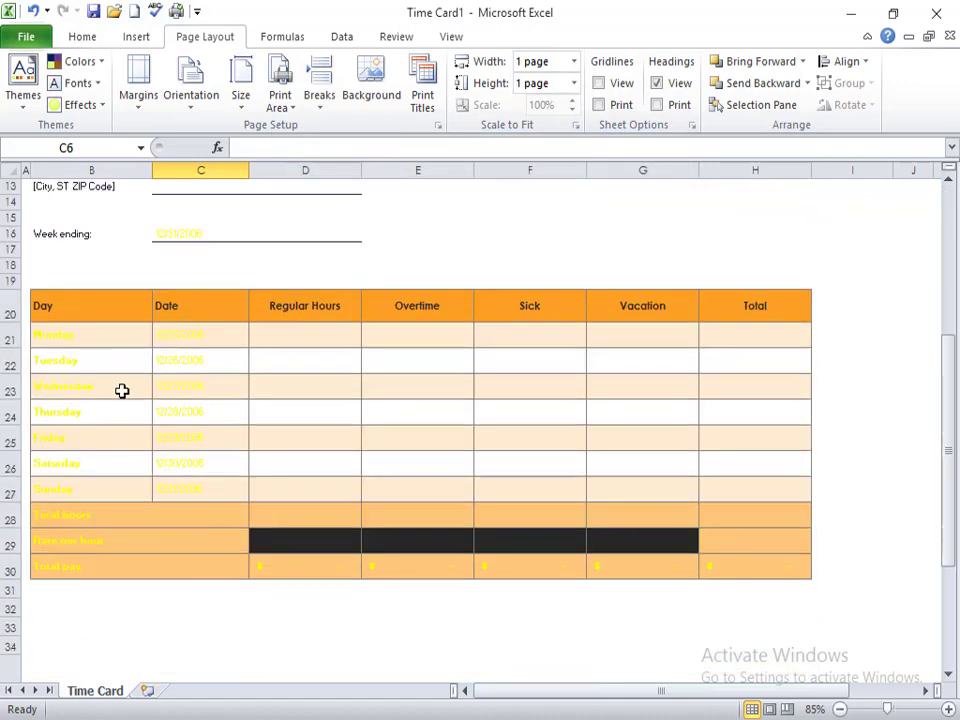
{"action": "scroll", "coordinate": [228, 441], "scroll_direction": "up", "scroll_amount": 4}
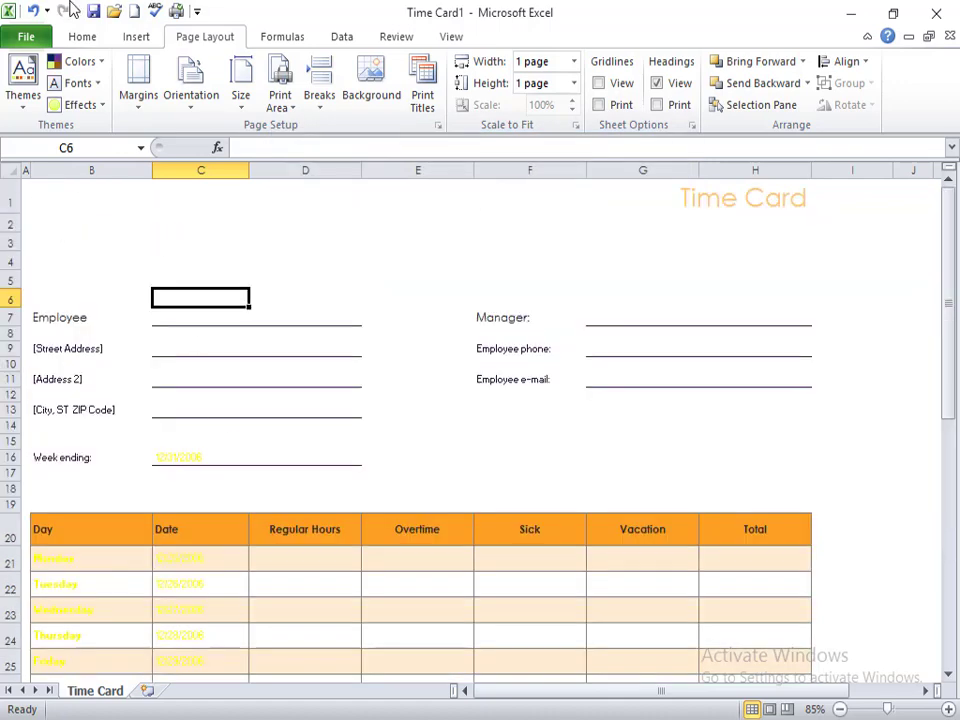
{"action": "left_click", "coordinate": [94, 64]}
{"action": "left_click", "coordinate": [94, 64]}
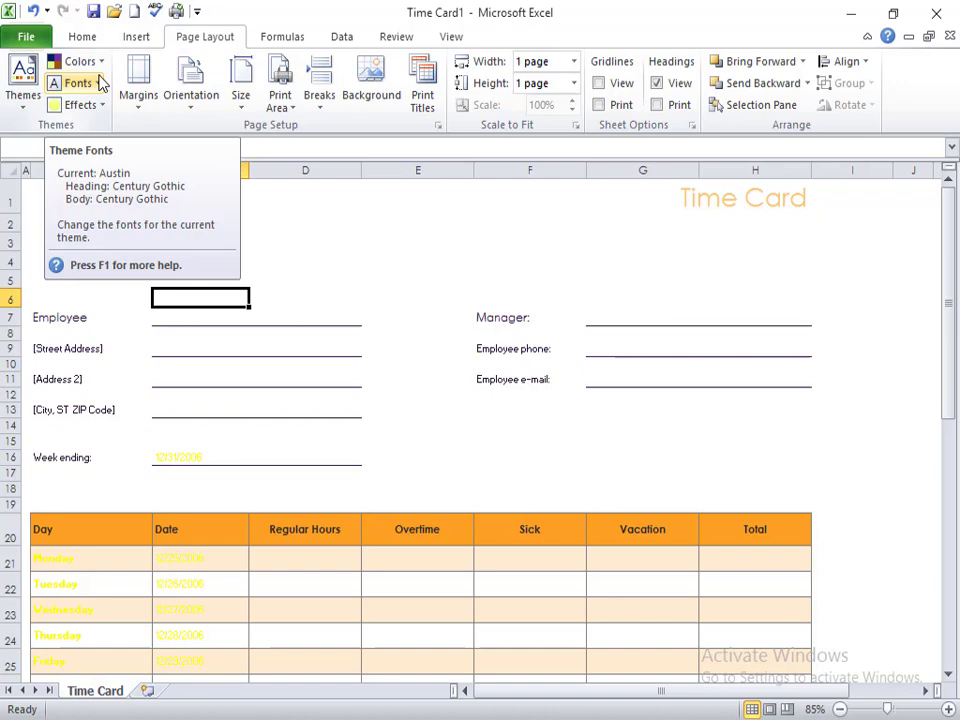
- Preview the built-in theme fonts, and start a new theme font set with Castellar as the heading font
{"action": "left_click", "coordinate": [101, 83]}
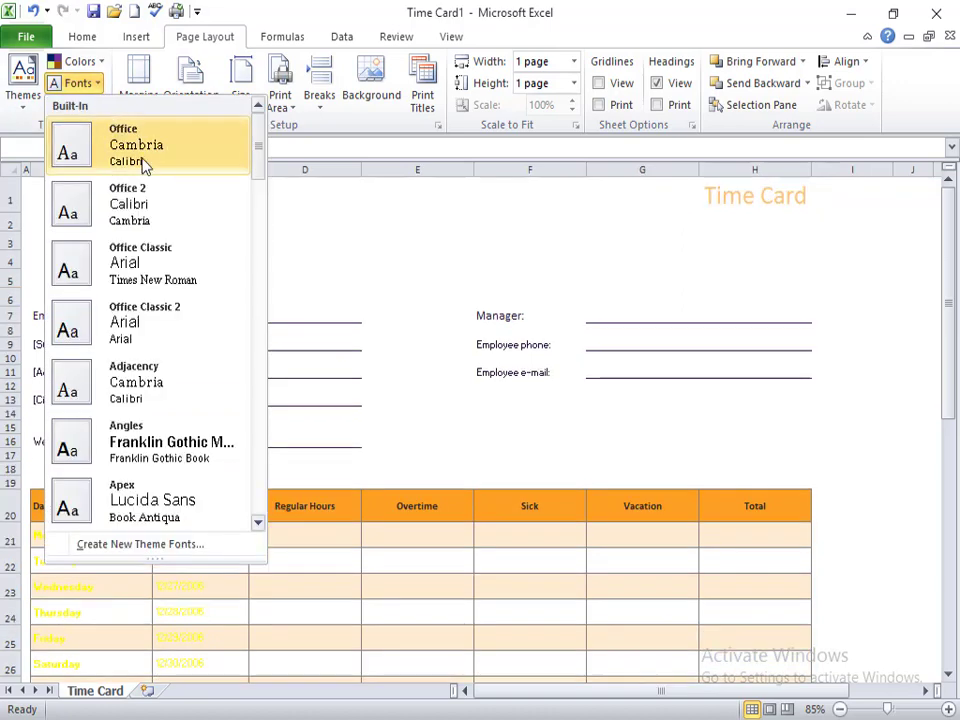
{"action": "scroll", "coordinate": [146, 190], "scroll_direction": "down", "scroll_amount": 5}
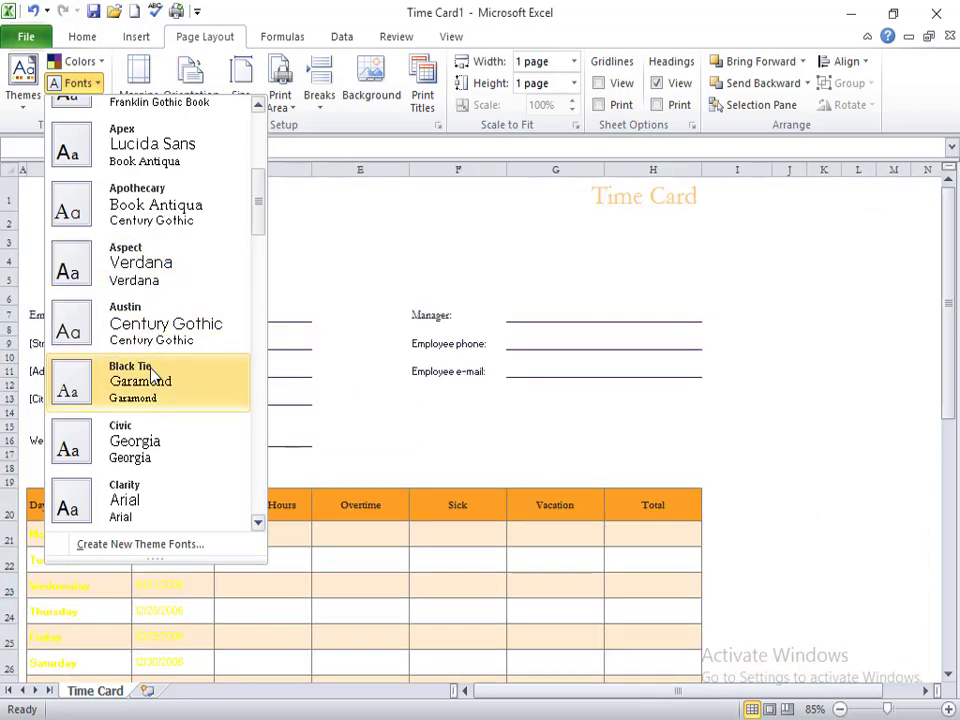
{"action": "scroll", "coordinate": [146, 480], "scroll_direction": "down", "scroll_amount": 5}
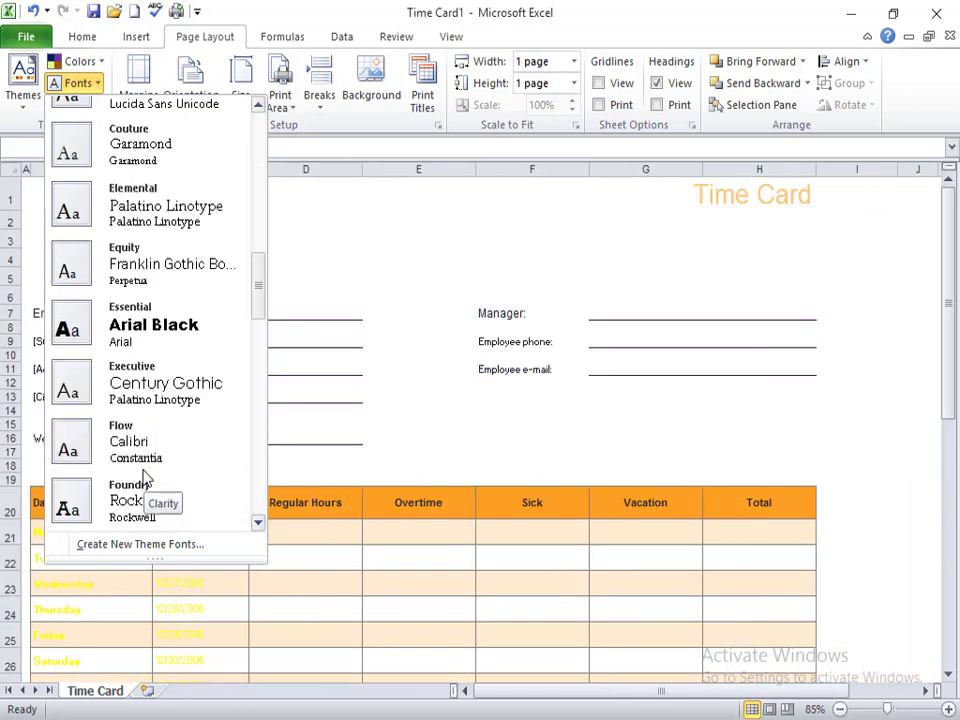
{"action": "scroll", "coordinate": [135, 440], "scroll_direction": "down", "scroll_amount": 6}
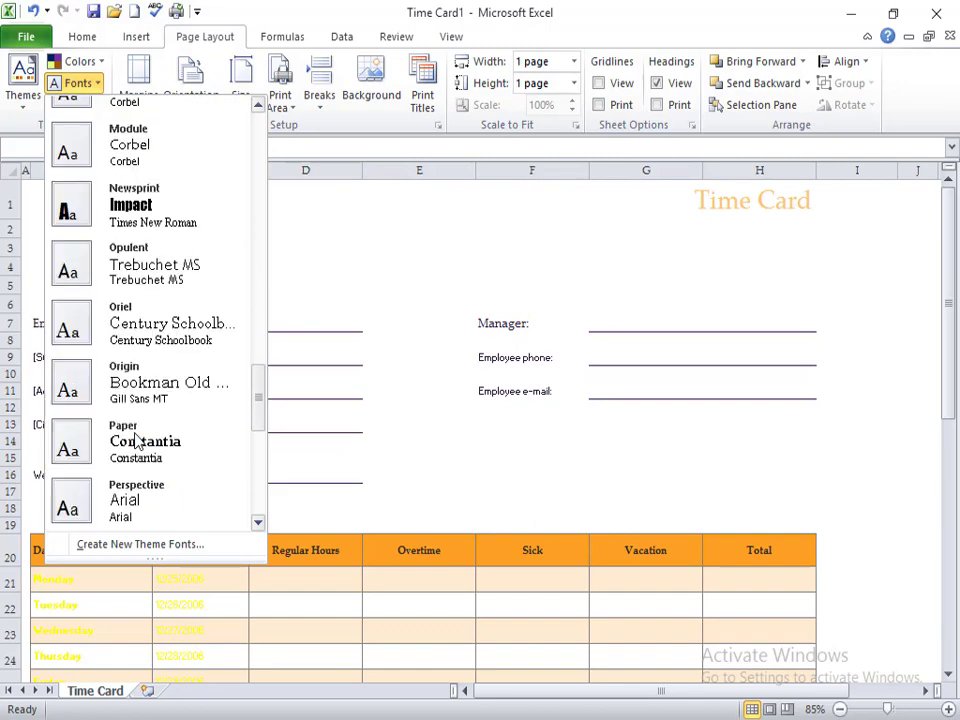
{"action": "scroll", "coordinate": [146, 420], "scroll_direction": "down", "scroll_amount": 5}
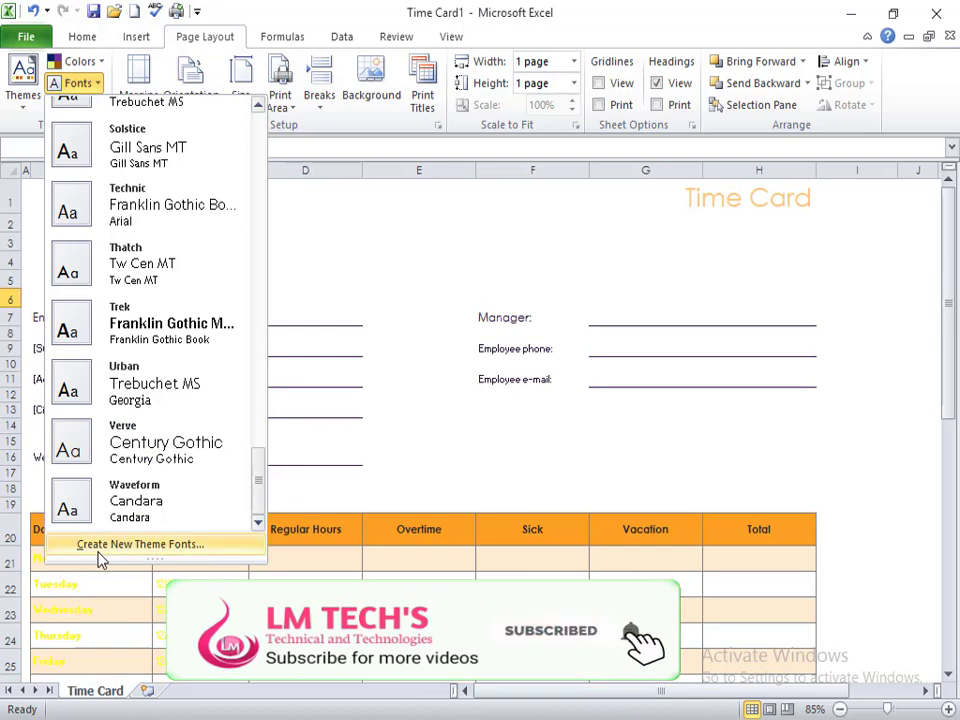
{"action": "left_click", "coordinate": [99, 552]}
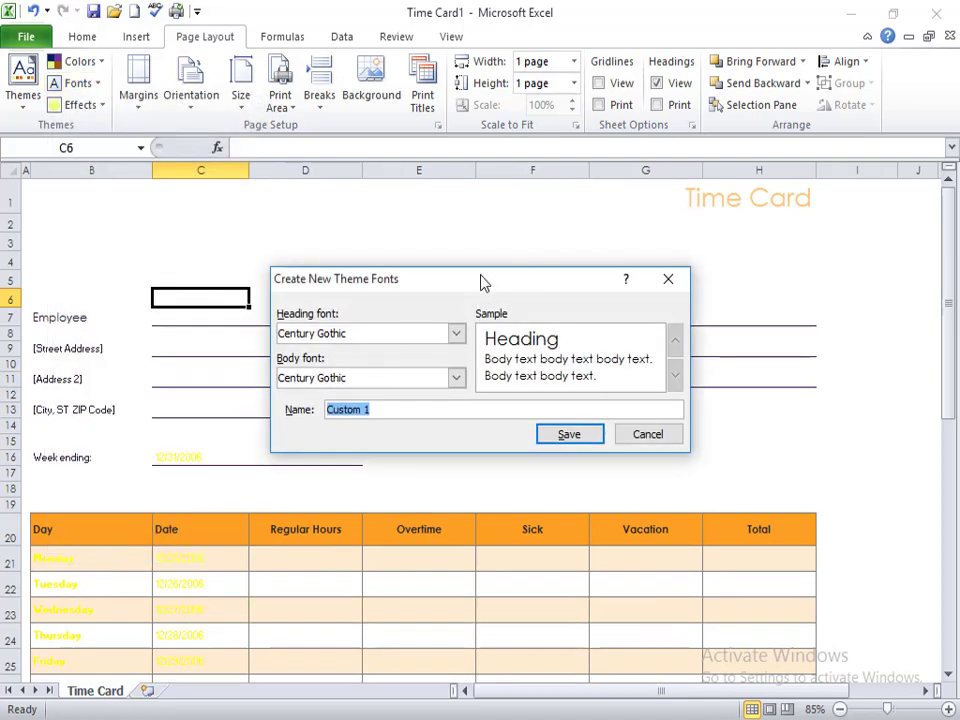
{"action": "left_click_drag", "start_coordinate": [480, 280], "coordinate": [494, 221]}
{"action": "left_click", "coordinate": [470, 274]}
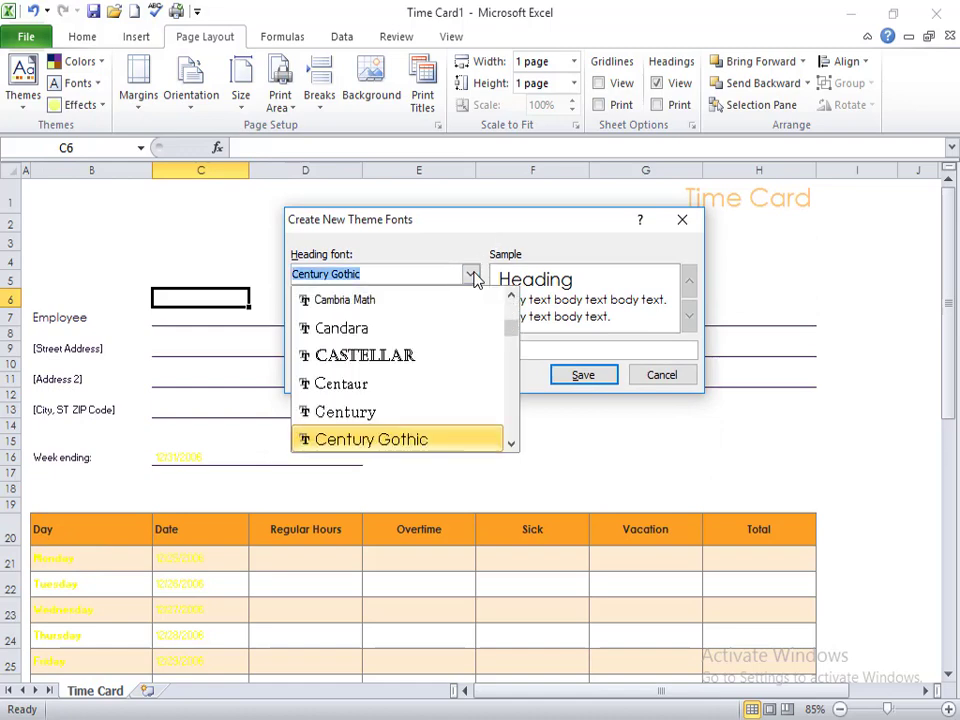
{"action": "left_click", "coordinate": [428, 360]}
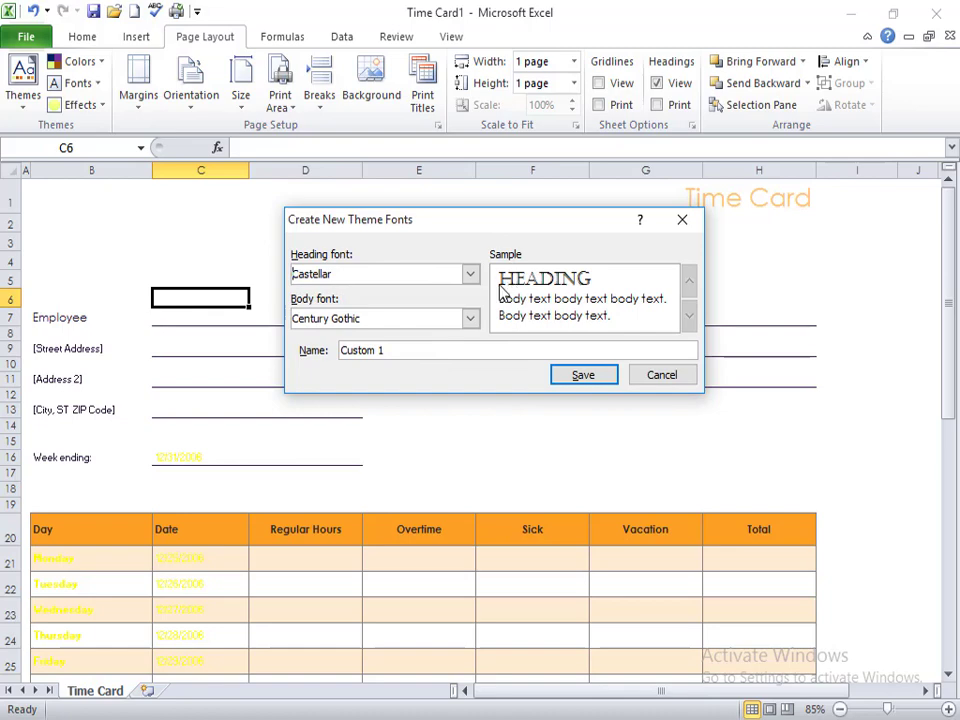
- Try Century as the body font of the new theme font set, and settle on Felix Titling
{"action": "left_click", "coordinate": [469, 318]}
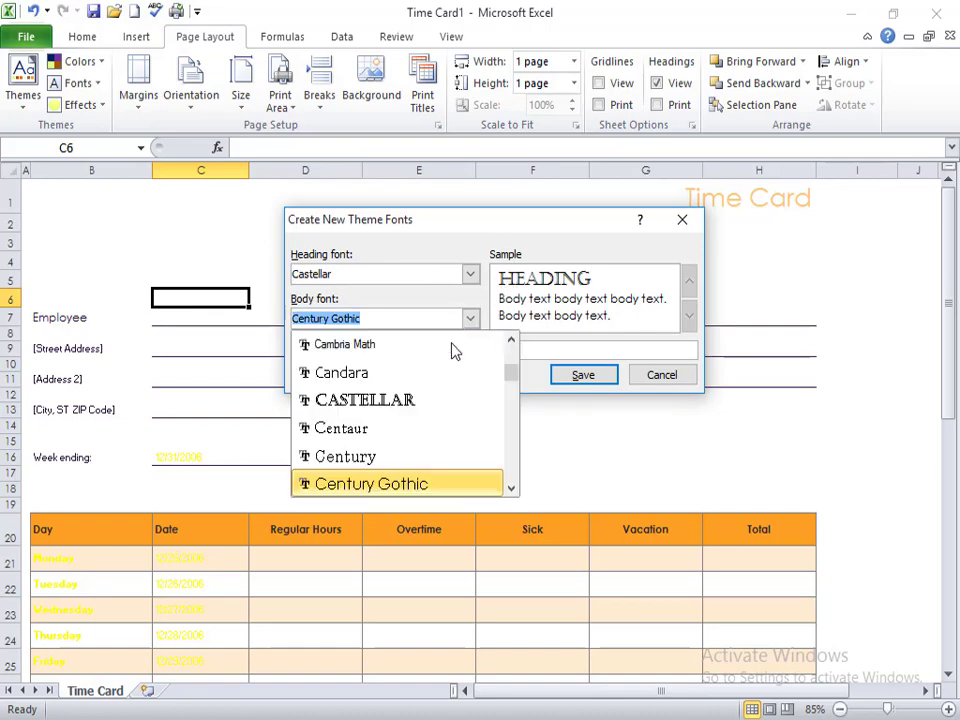
{"action": "left_click", "coordinate": [392, 450]}
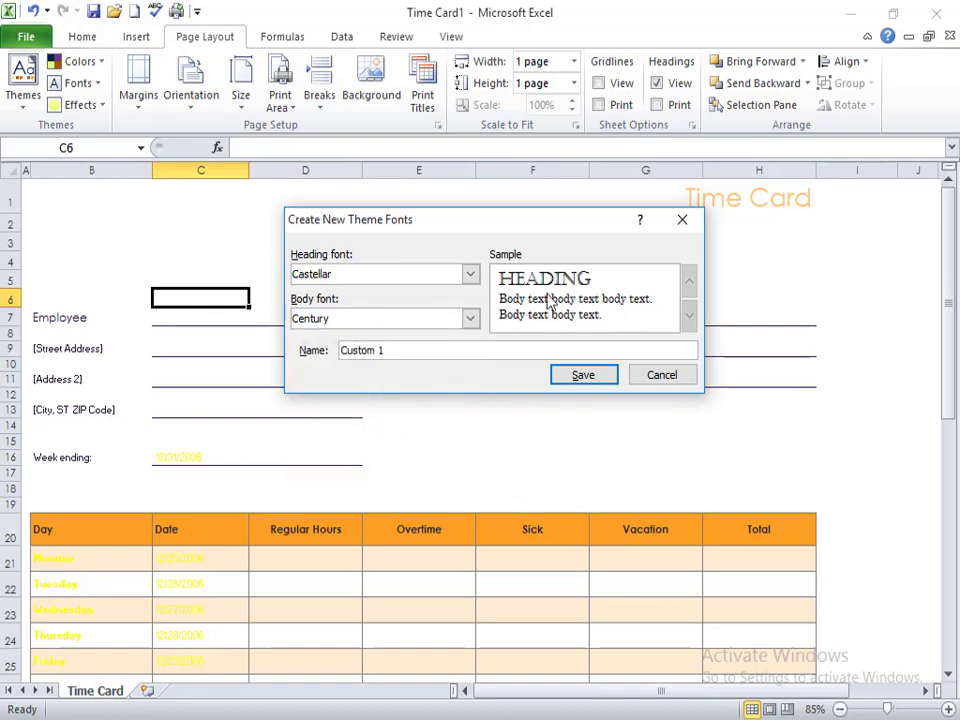
{"action": "left_click", "coordinate": [470, 318]}
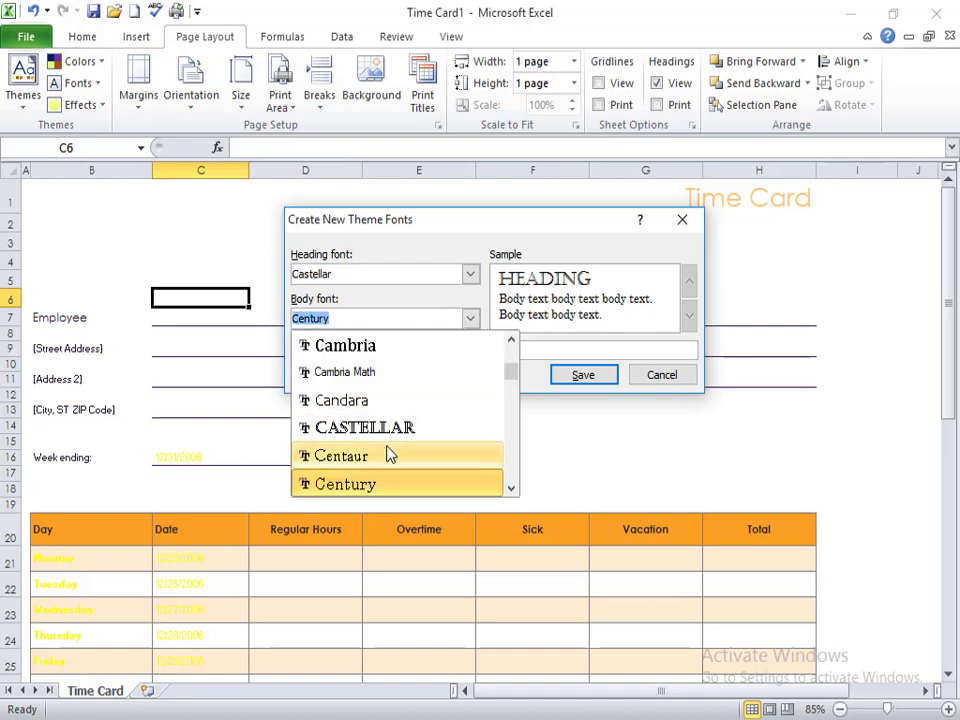
{"action": "scroll", "coordinate": [388, 454], "scroll_direction": "down", "scroll_amount": 7}
{"action": "left_click", "coordinate": [372, 458]}
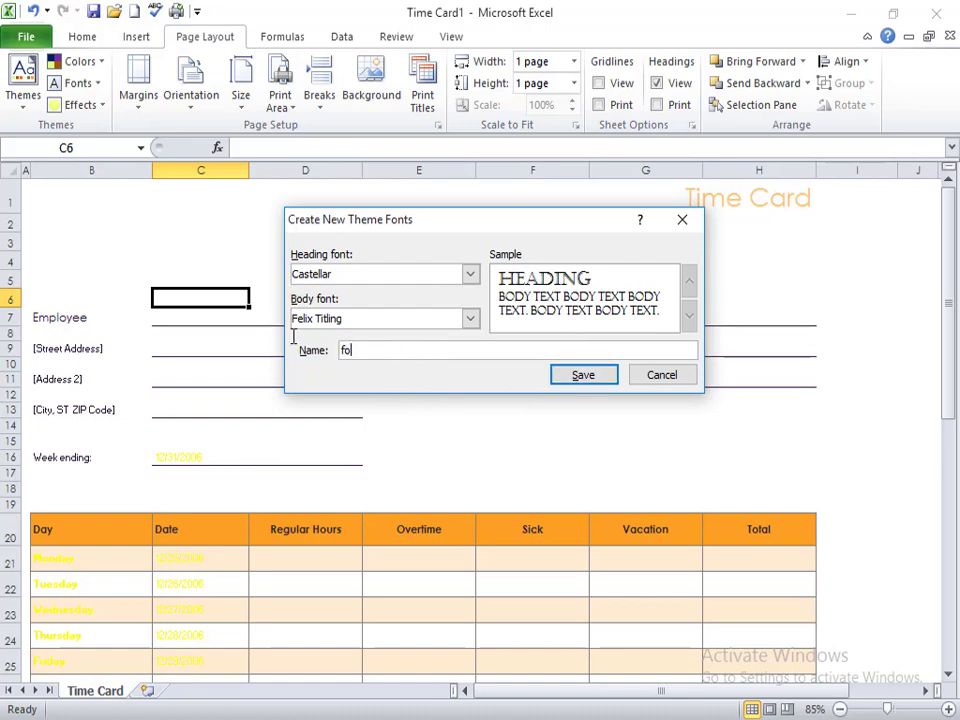
- Save the new theme font set under the name "font" and check it among the custom theme fonts
{"action": "left_click", "coordinate": [581, 381]}
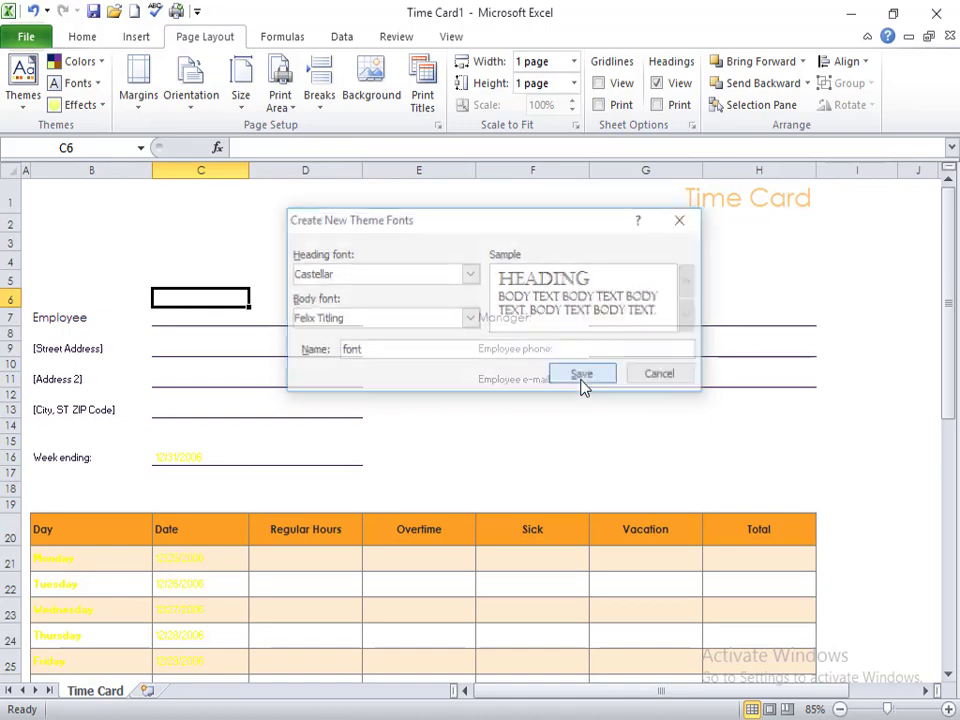
{"action": "left_click", "coordinate": [99, 105]}
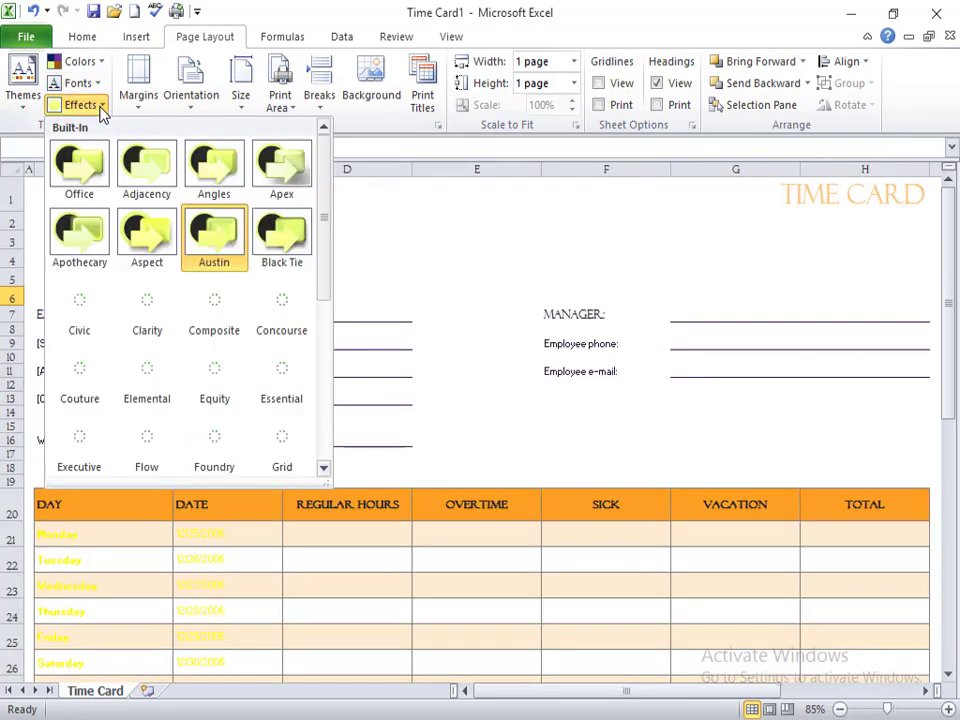
{"action": "left_click", "coordinate": [87, 80]}
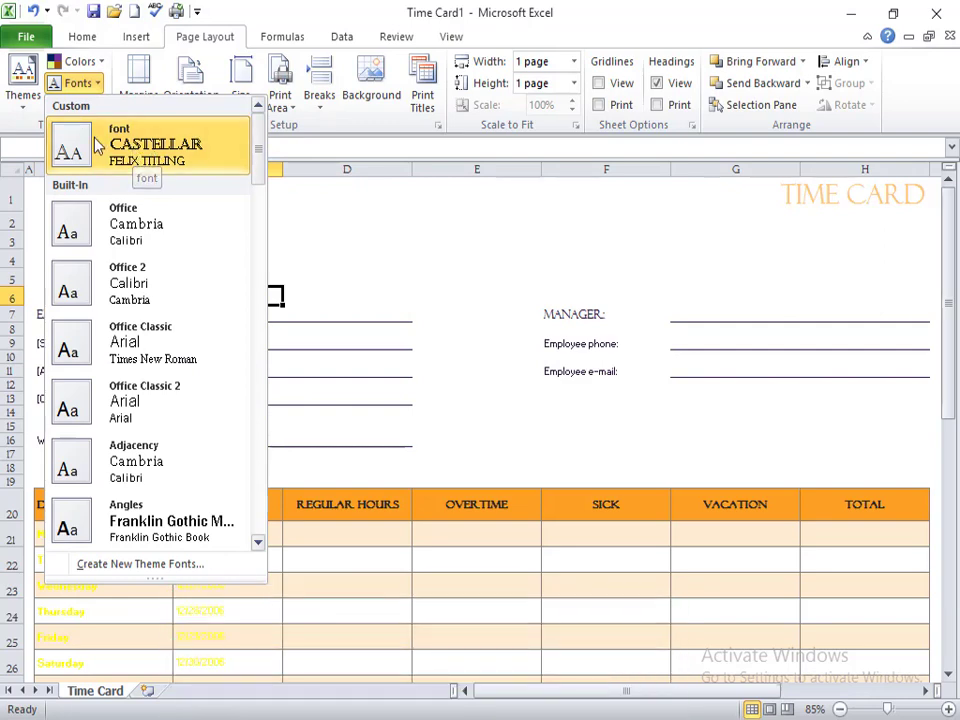
{"action": "left_click", "coordinate": [270, 199]}
- Try the Essential and Apothecary theme effects on the time card
{"action": "left_click", "coordinate": [80, 105]}
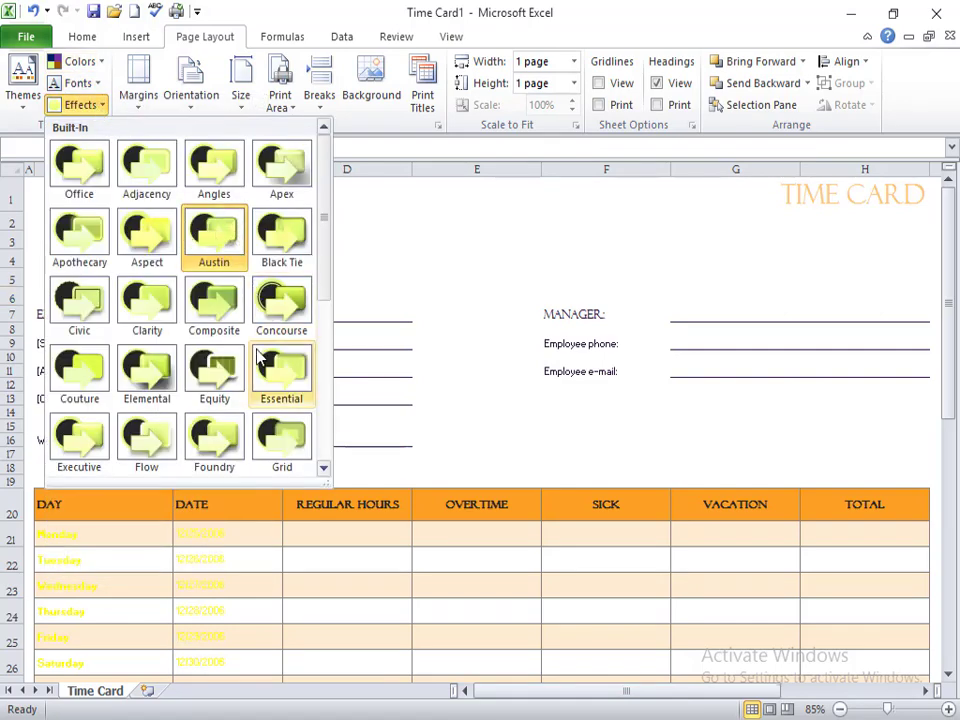
{"action": "left_click", "coordinate": [198, 262]}
{"action": "left_click", "coordinate": [84, 104]}
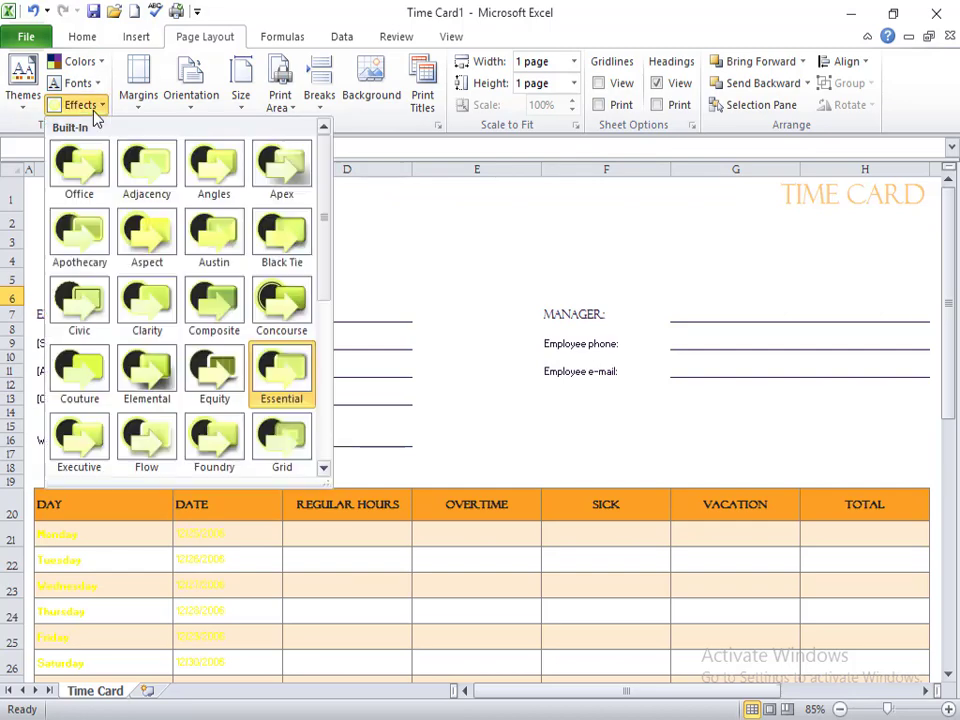
{"action": "left_click", "coordinate": [80, 218]}
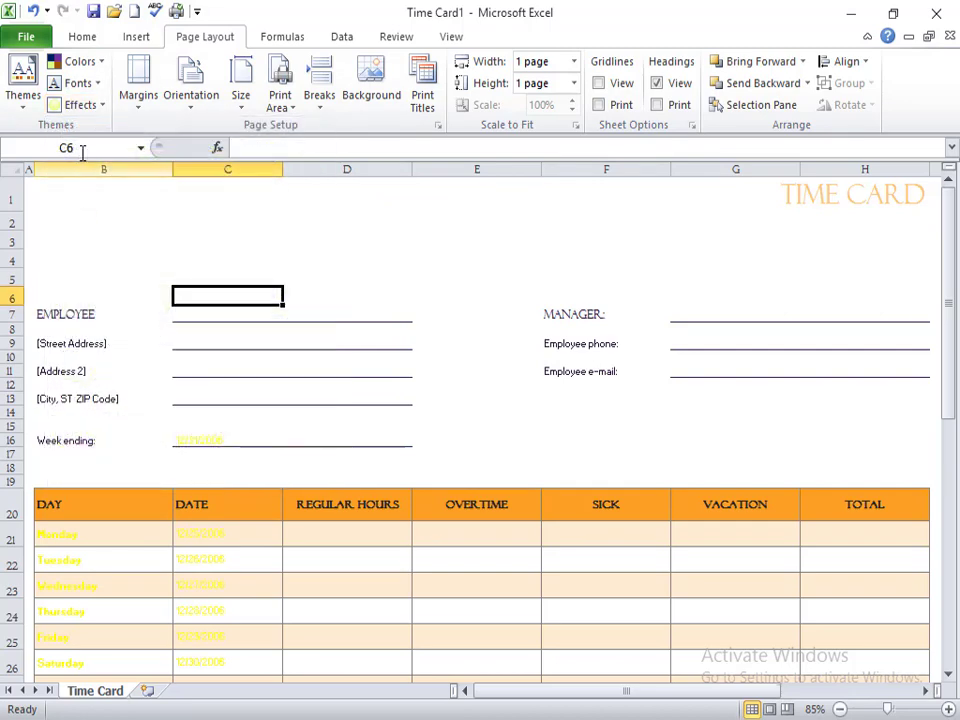
- Apply the built-in Perspective theme effects and check the time card down to the signature row
{"action": "left_click", "coordinate": [82, 105]}
{"action": "scroll", "coordinate": [214, 395], "scroll_direction": "down", "scroll_amount": 3}
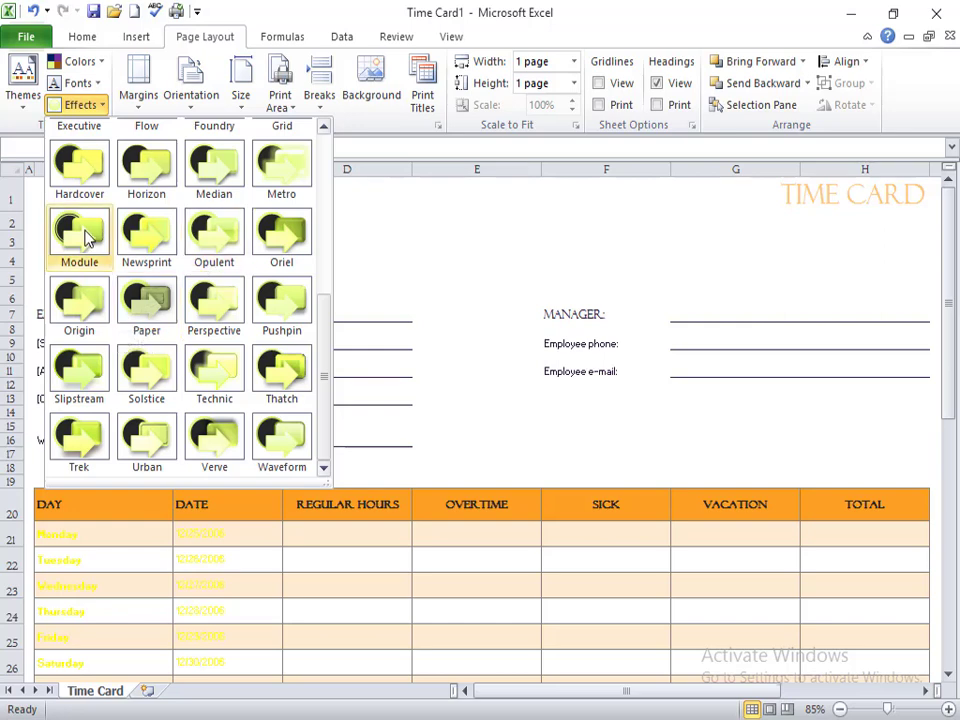
{"action": "scroll", "coordinate": [182, 305], "scroll_direction": "up", "scroll_amount": 3}
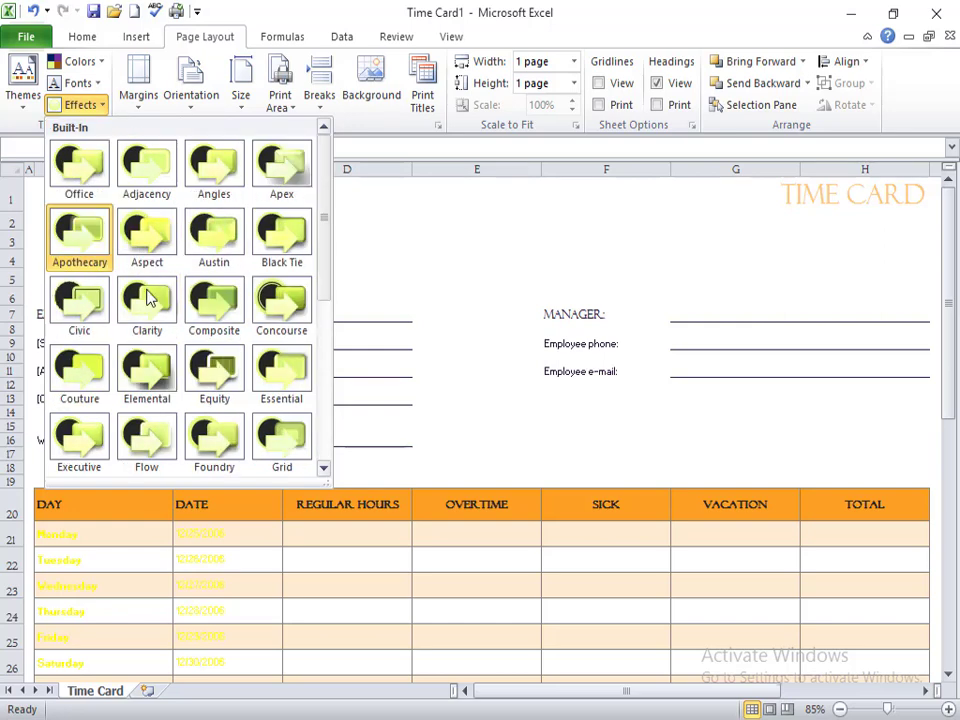
{"action": "scroll", "coordinate": [147, 297], "scroll_direction": "down", "scroll_amount": 3}
{"action": "left_click", "coordinate": [214, 327]}
{"action": "scroll", "coordinate": [419, 442], "scroll_direction": "down", "scroll_amount": 5}
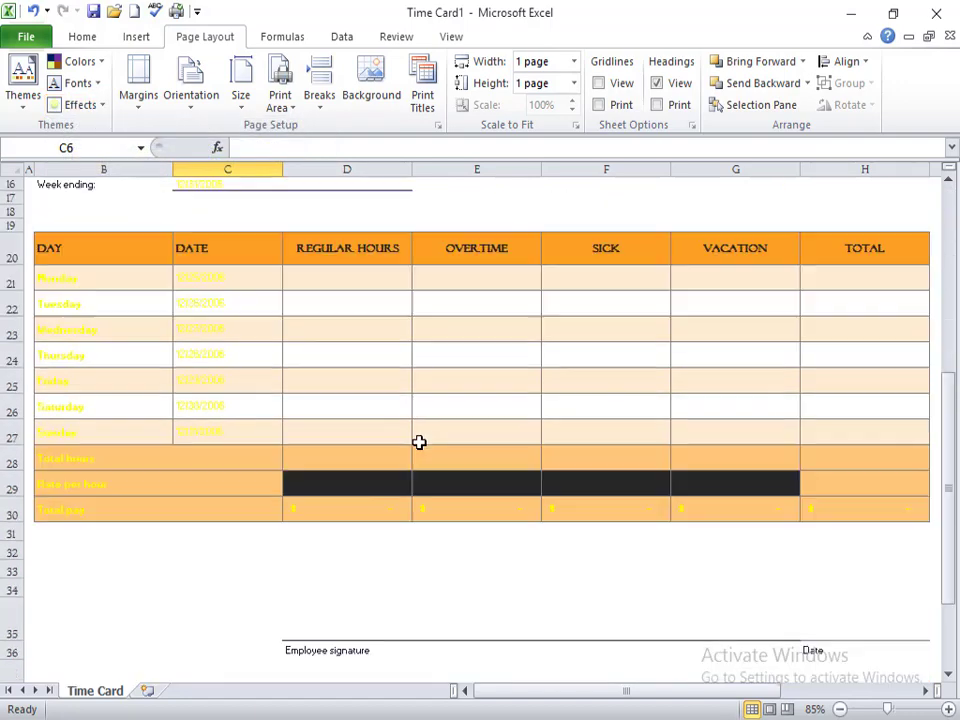
{"action": "scroll", "coordinate": [419, 442], "scroll_direction": "down", "scroll_amount": 6}
{"action": "scroll", "coordinate": [396, 435], "scroll_direction": "up", "scroll_amount": 11}
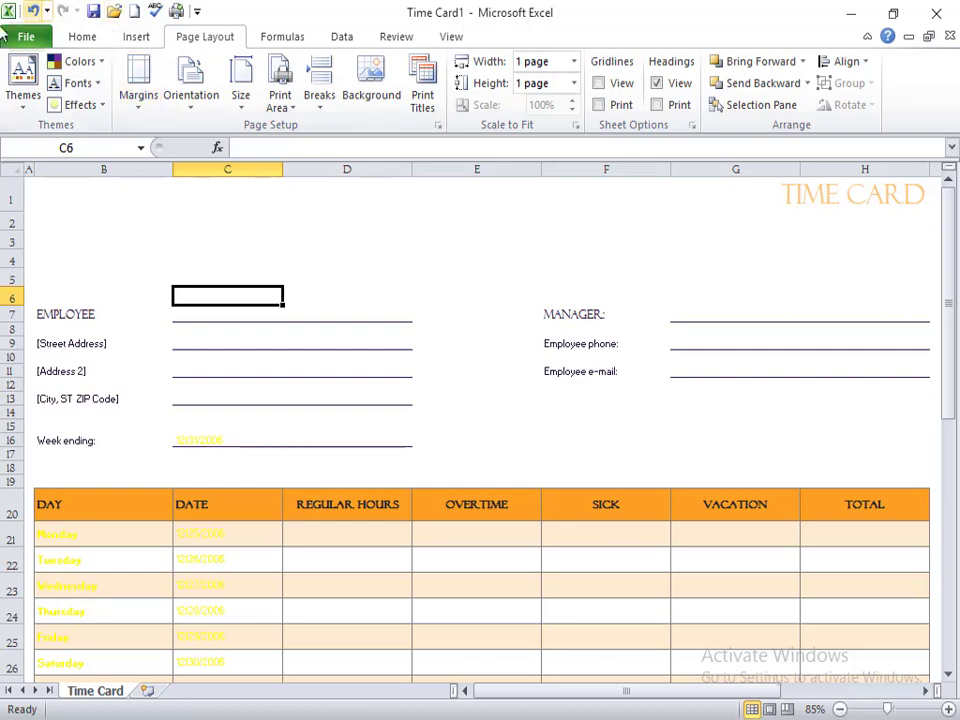
{"action": "left_click", "coordinate": [31, 101]}
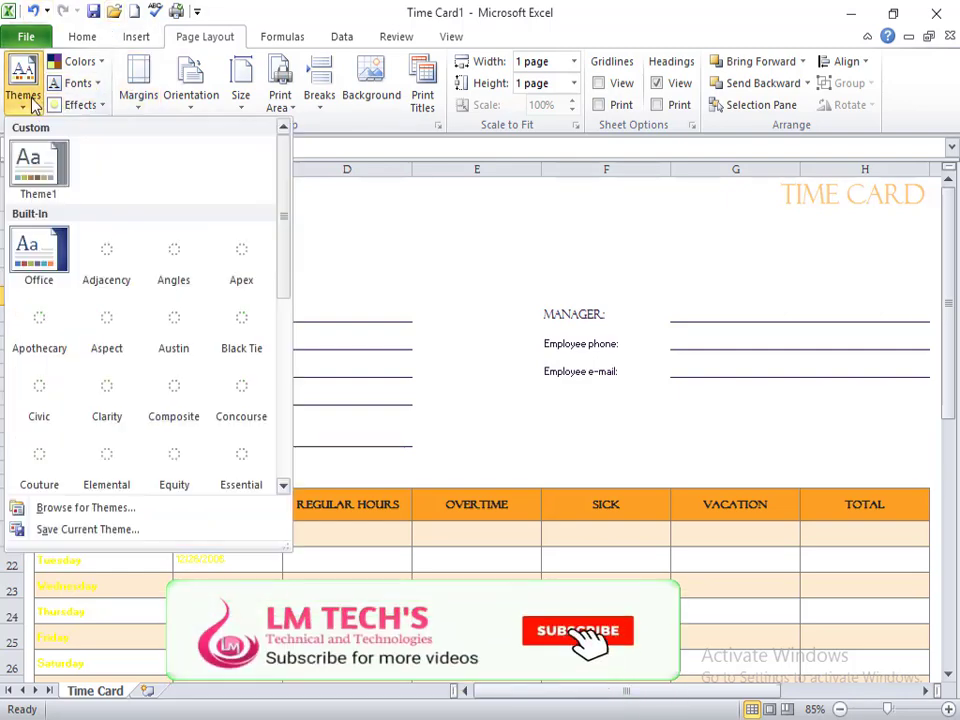
{"action": "left_click", "coordinate": [101, 64]}
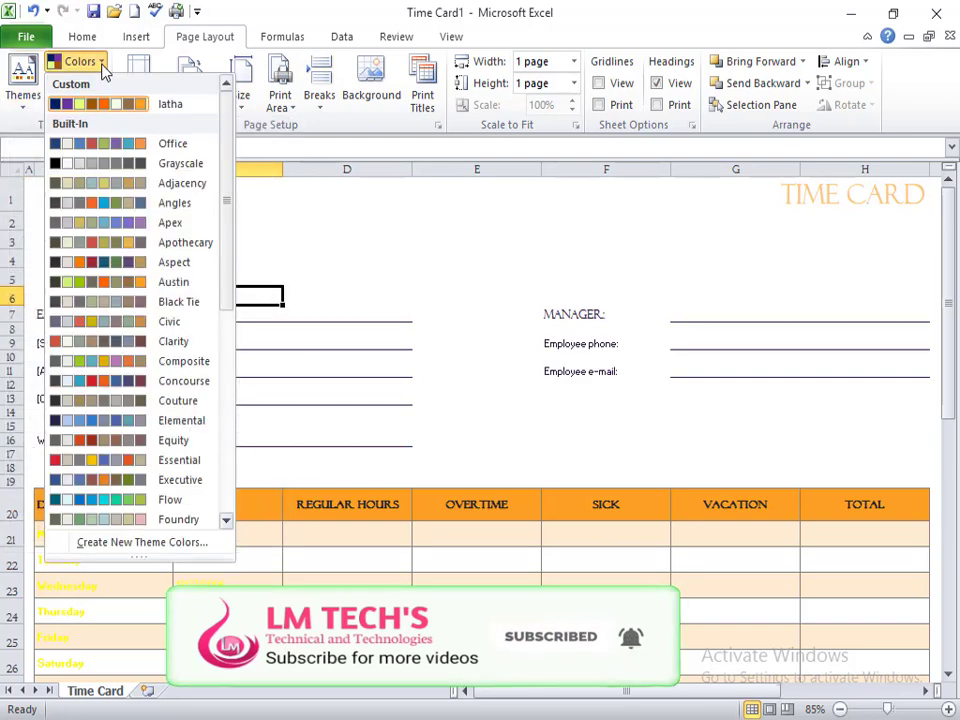
{"action": "left_click", "coordinate": [100, 88]}
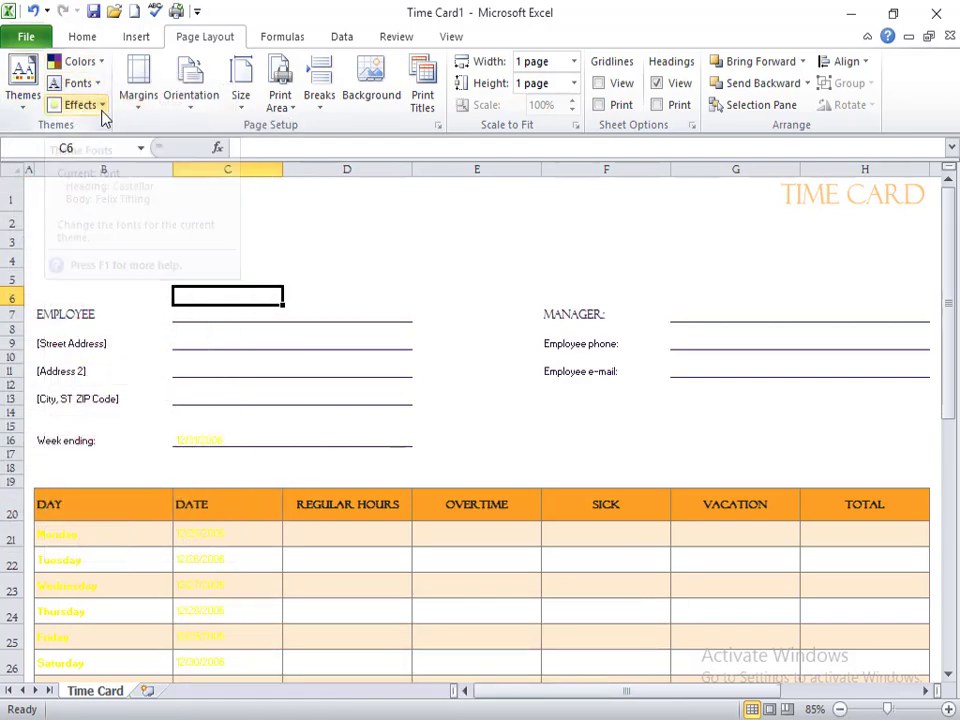